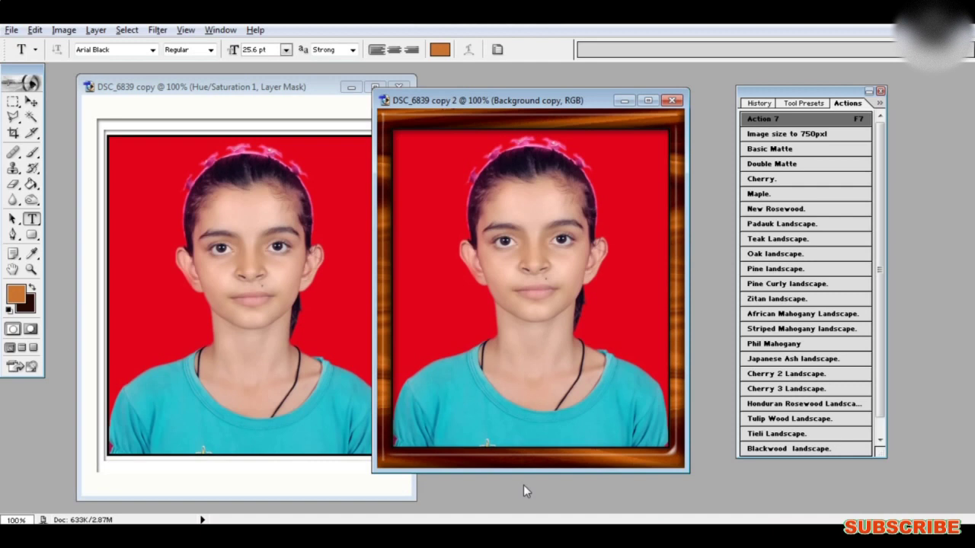
Close both edited copies of the DSC_6839 portrait without saving, leaving the original DSC_6839.JPG open.
key("v")
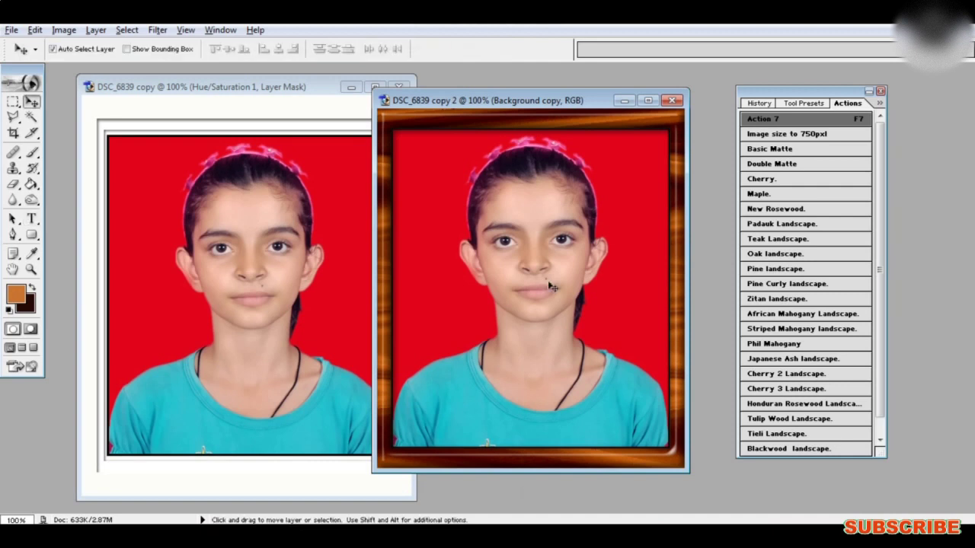
left_click(671, 100)
left_click(501, 218)
left_click(403, 87)
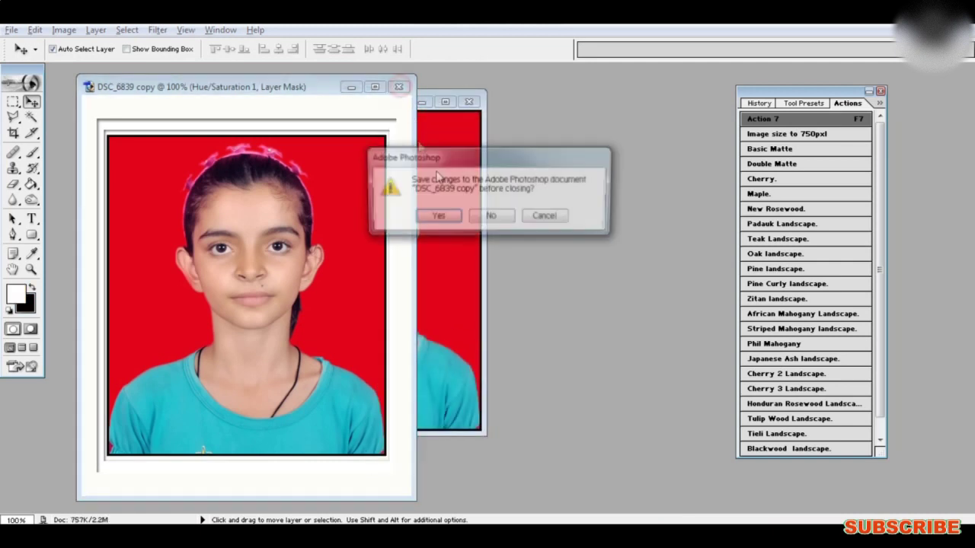
left_click(492, 217)
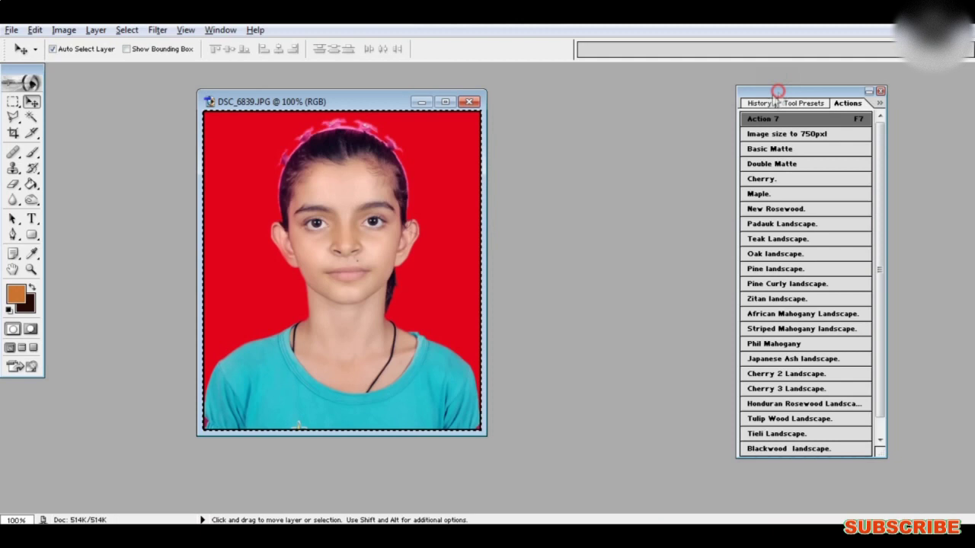
Close the Actions palette and display it again.
left_click_drag(778, 92, 771, 96)
left_click(874, 96)
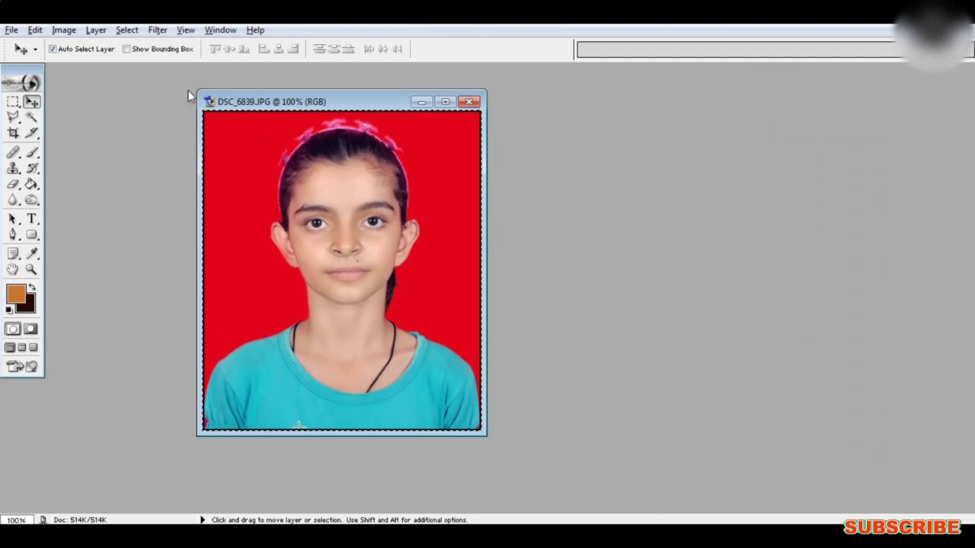
left_click(221, 30)
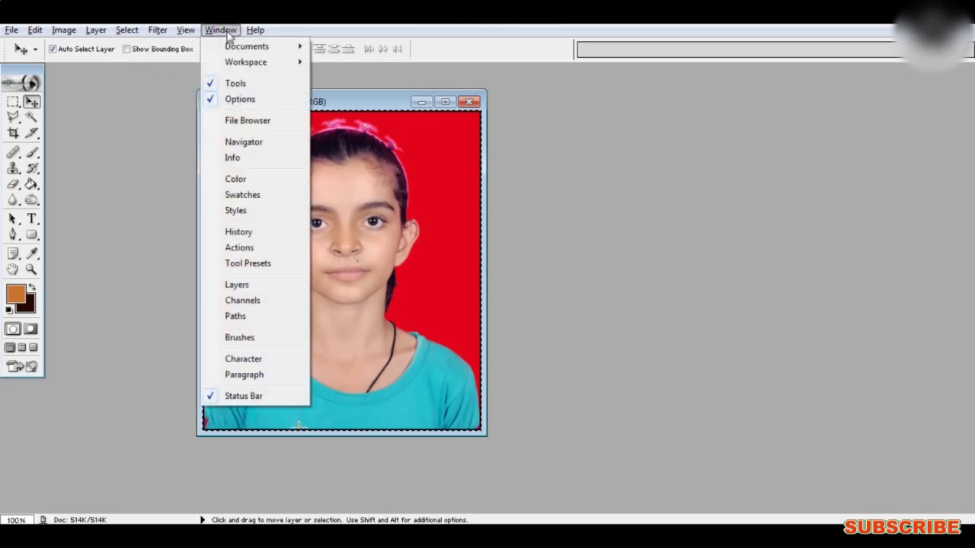
left_click(244, 248)
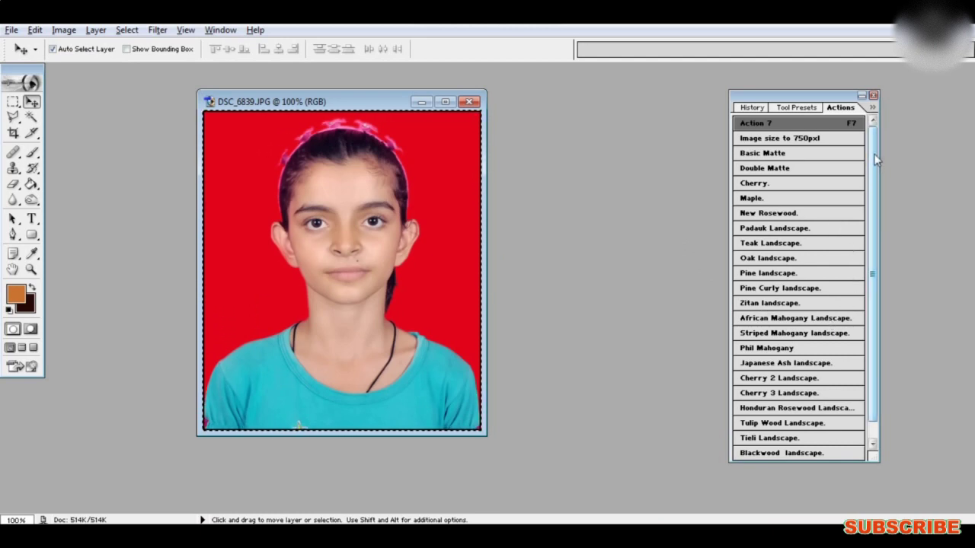
Turn off Button Mode for the Actions palette to view the action sets as a list, and turn it back on.
mouse_move(874, 154)
left_mouse_down()
mouse_move(876, 189)
mouse_move(874, 145)
left_mouse_up()
left_click(873, 107)
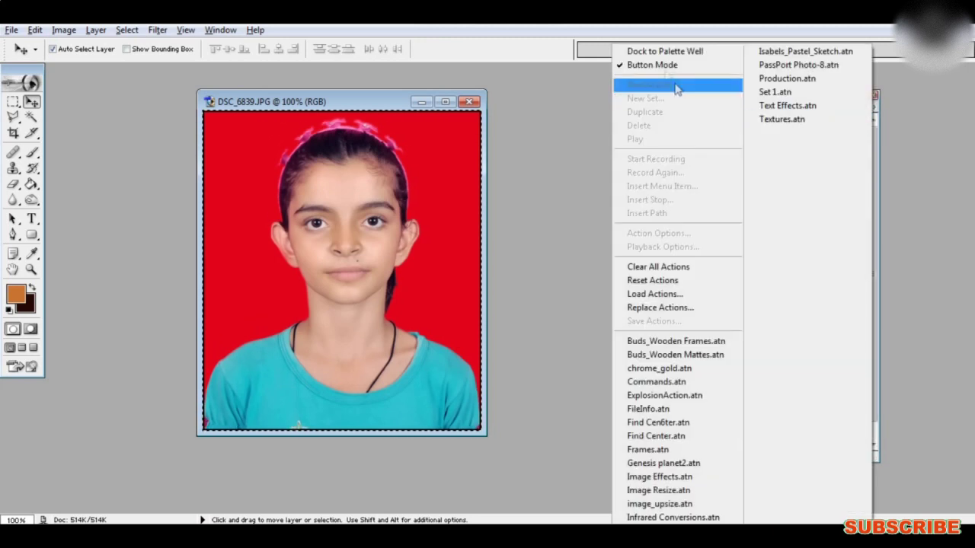
left_click(652, 65)
left_click_drag(876, 200, 877, 148)
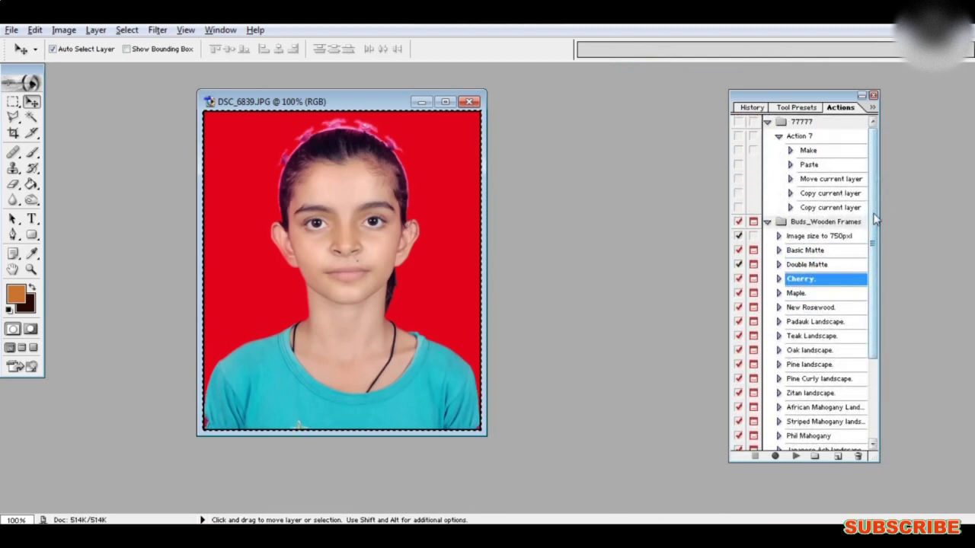
left_click(874, 113)
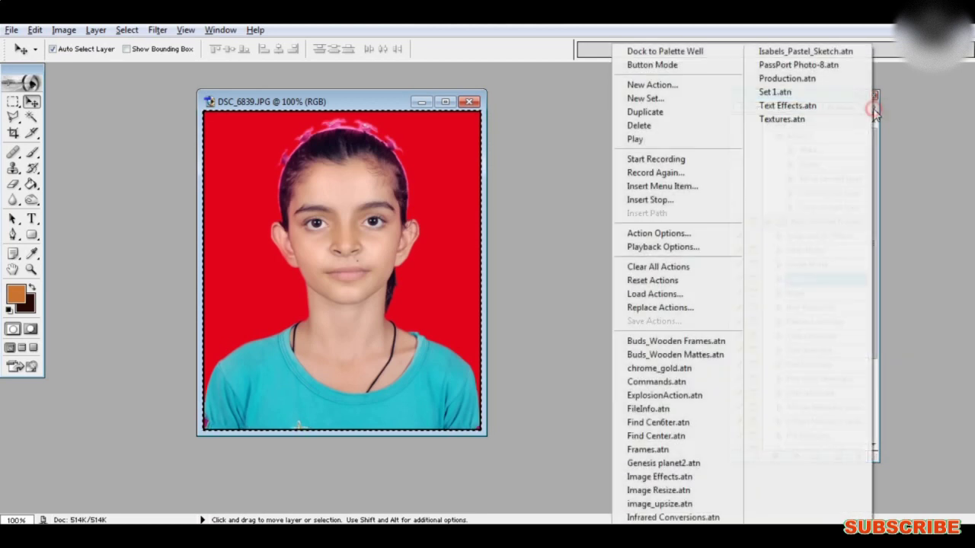
left_click(673, 74)
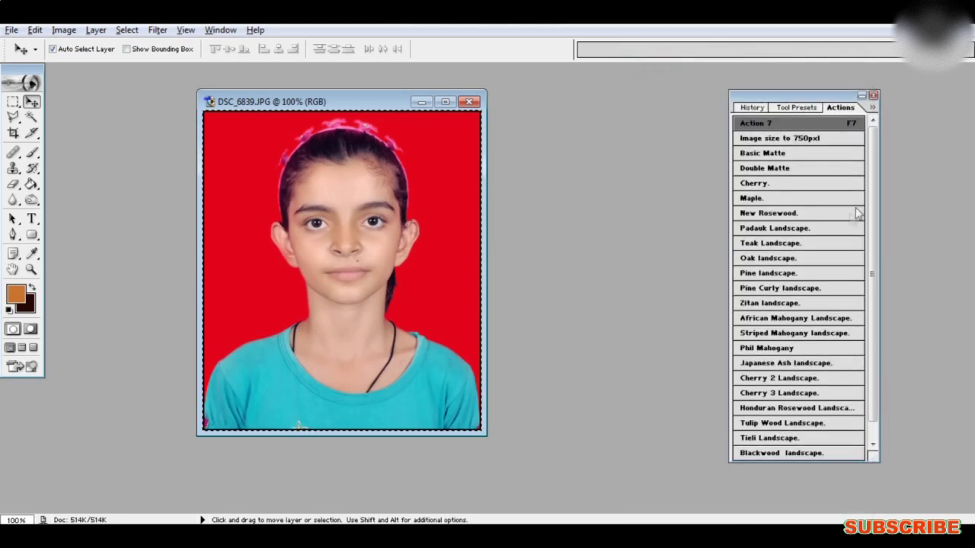
Clear all actions from the Actions palette and confirm their deletion.
left_click_drag(872, 183, 872, 159)
left_click(872, 108)
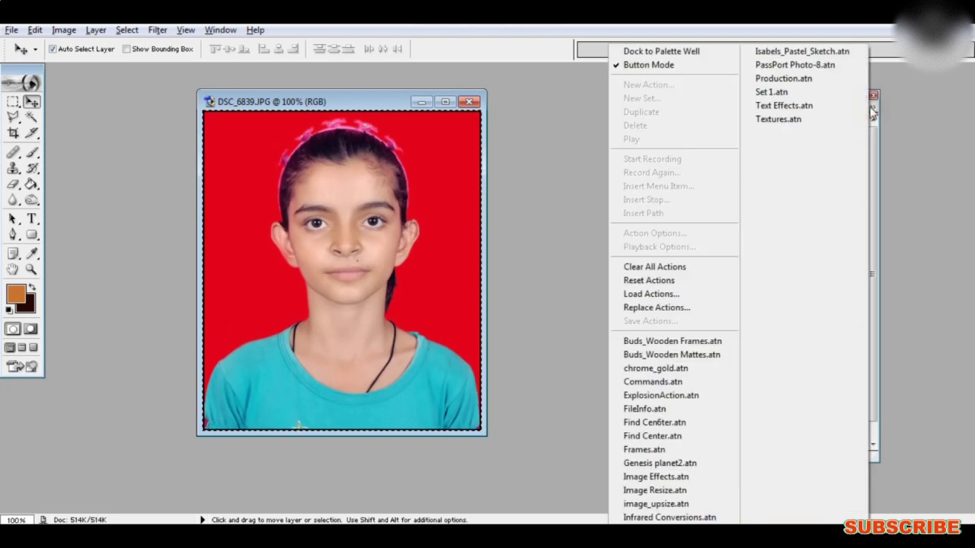
left_click(680, 267)
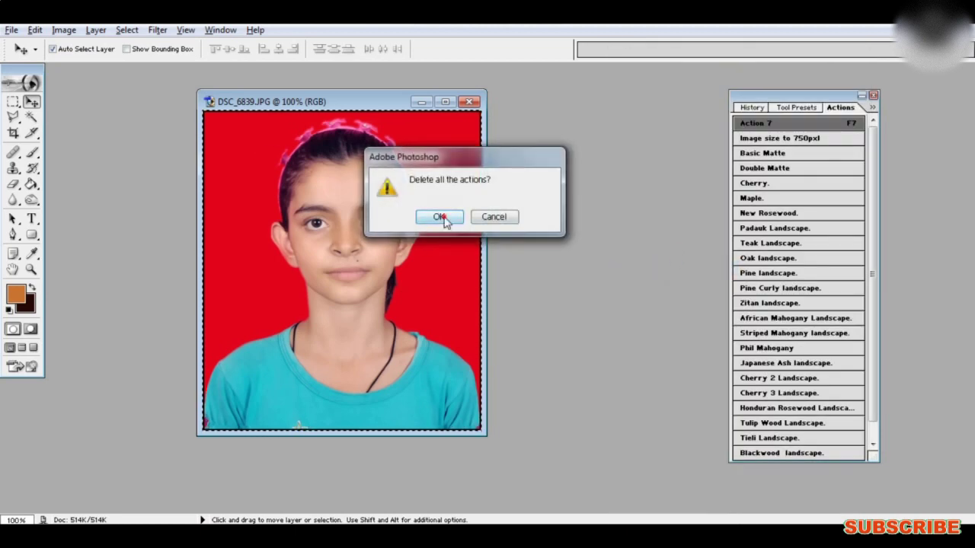
left_click(440, 215)
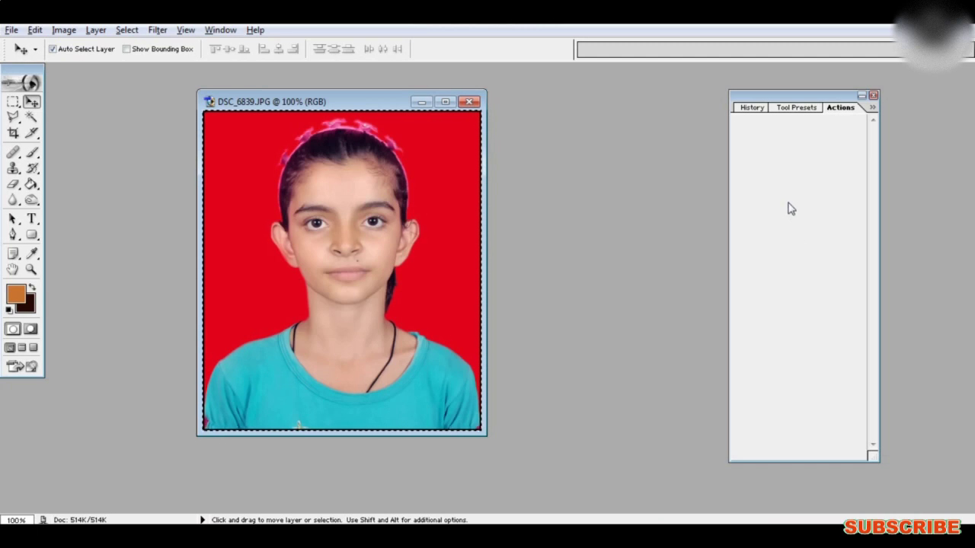
Load the Buds_Wooden Frames action set from the Photoshop Actions folder.
left_click(873, 111)
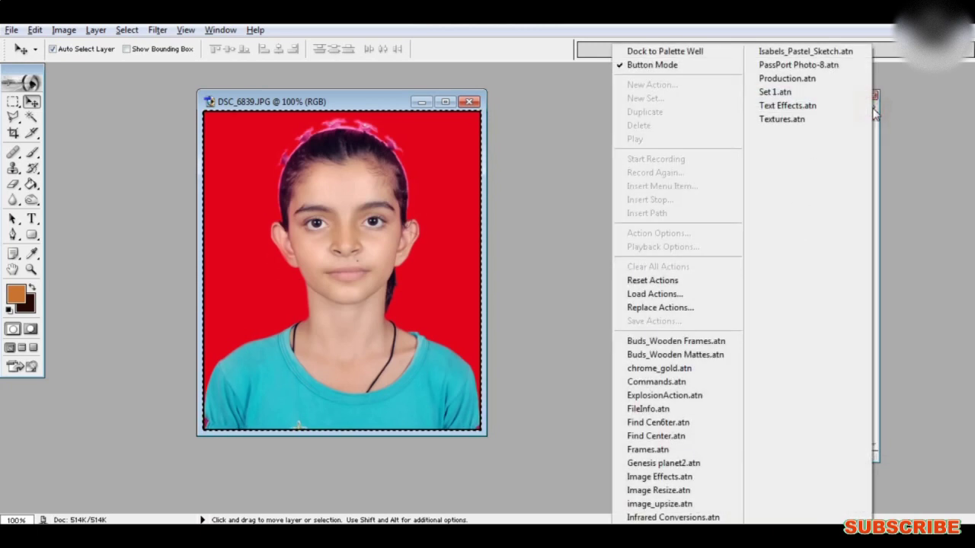
left_click(670, 297)
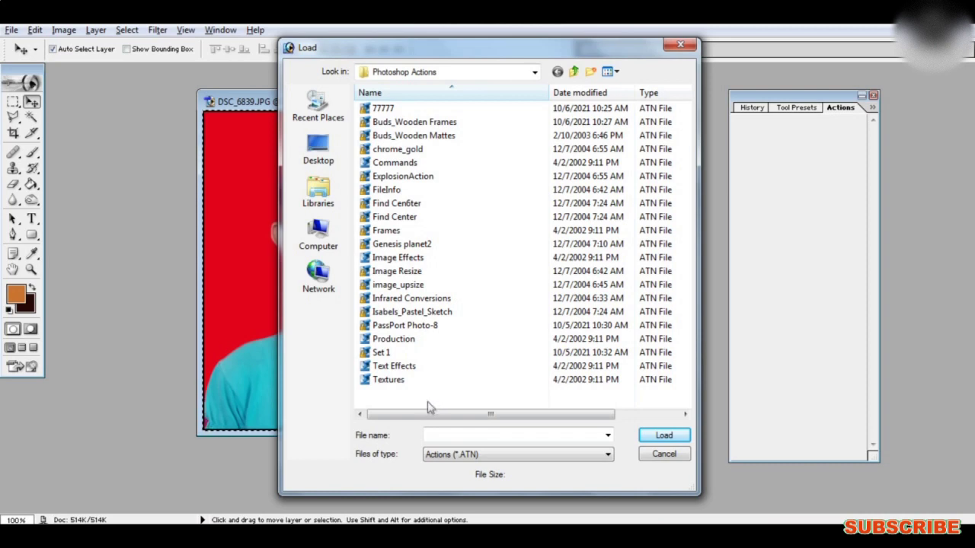
left_click(425, 128)
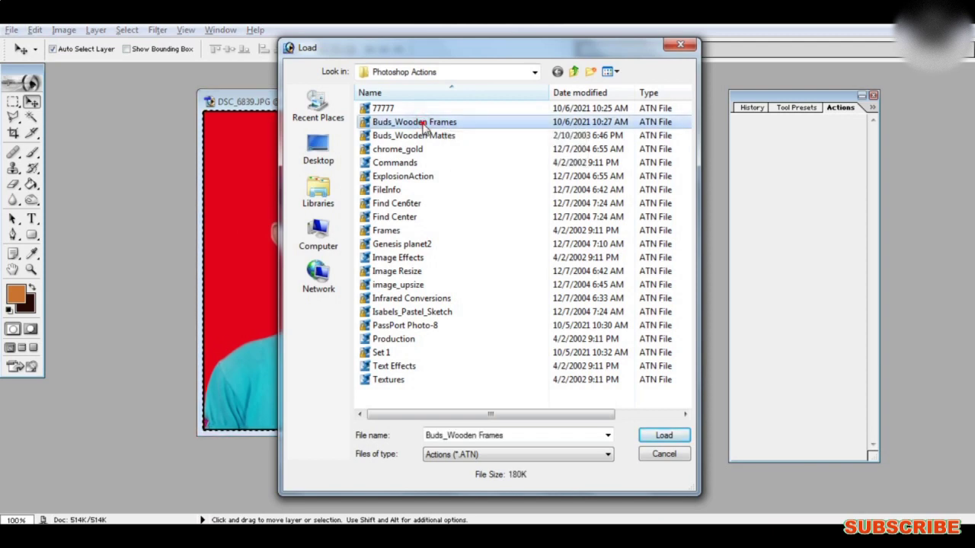
double_click(424, 128)
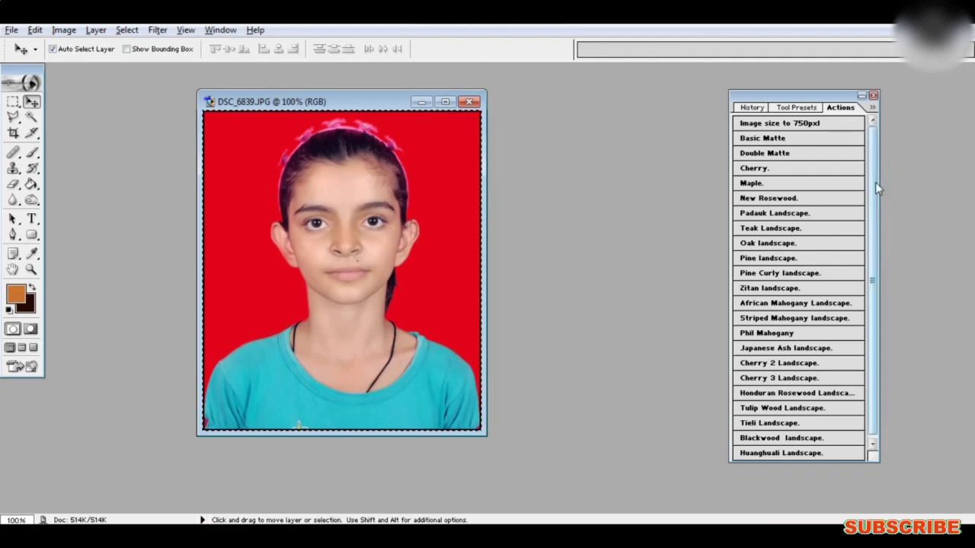
Run the Image size to 750pxl action on the portrait, and create a matted copy with Basic Matte, accepting the default layer and Hue/Saturation settings.
left_click_drag(875, 159, 876, 182)
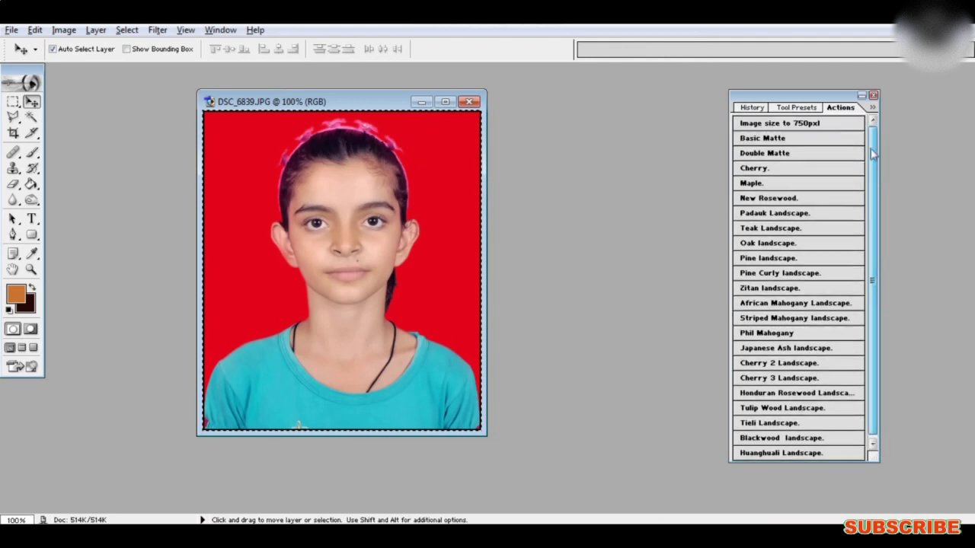
left_click(798, 125)
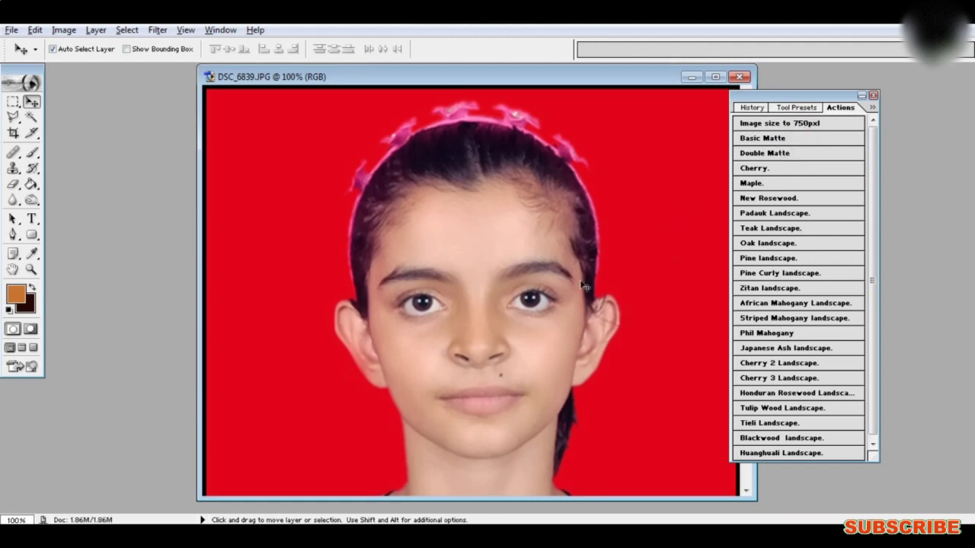
left_click(792, 140)
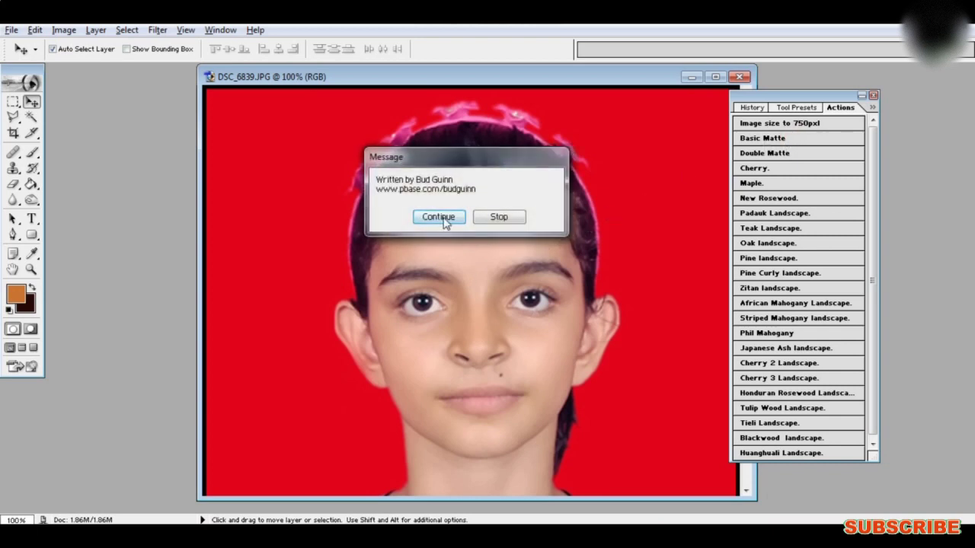
left_click(444, 219)
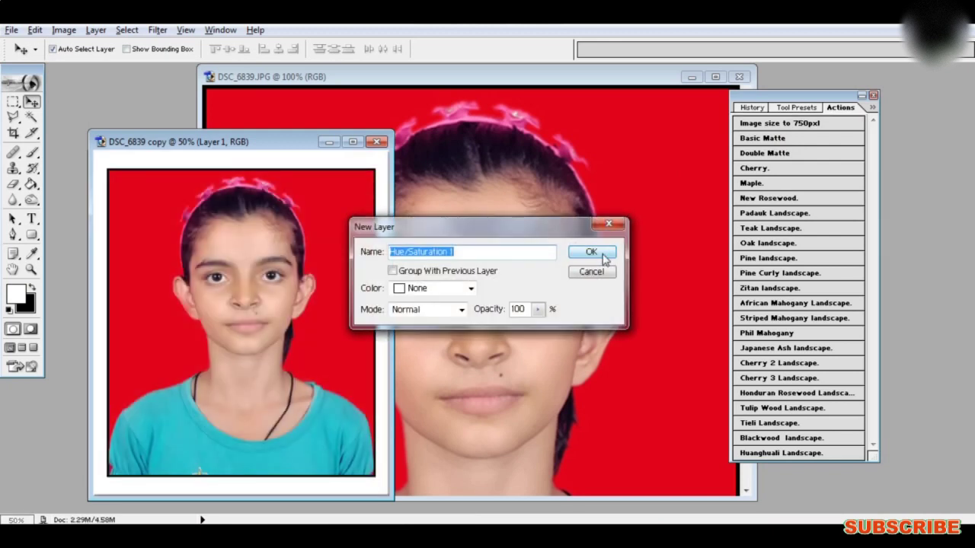
left_click(604, 257)
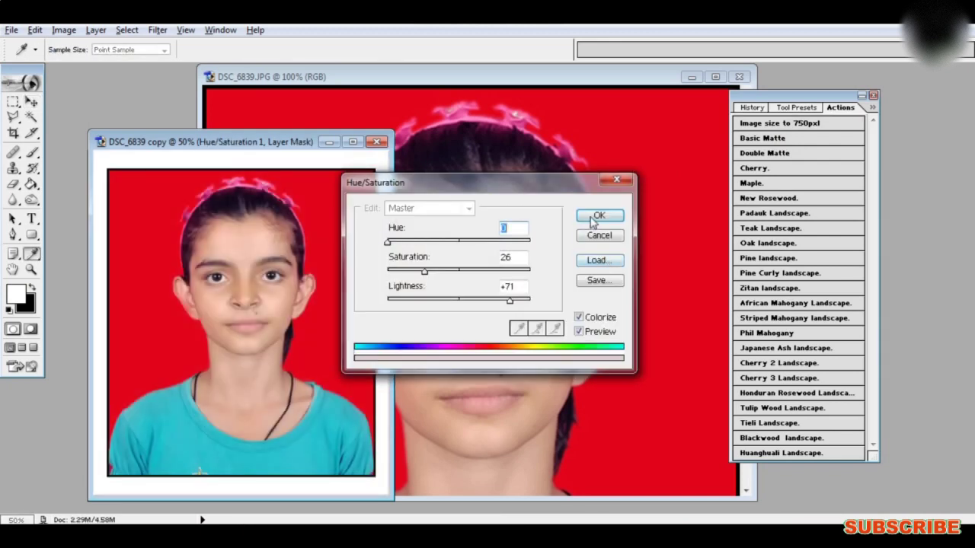
left_click(593, 218)
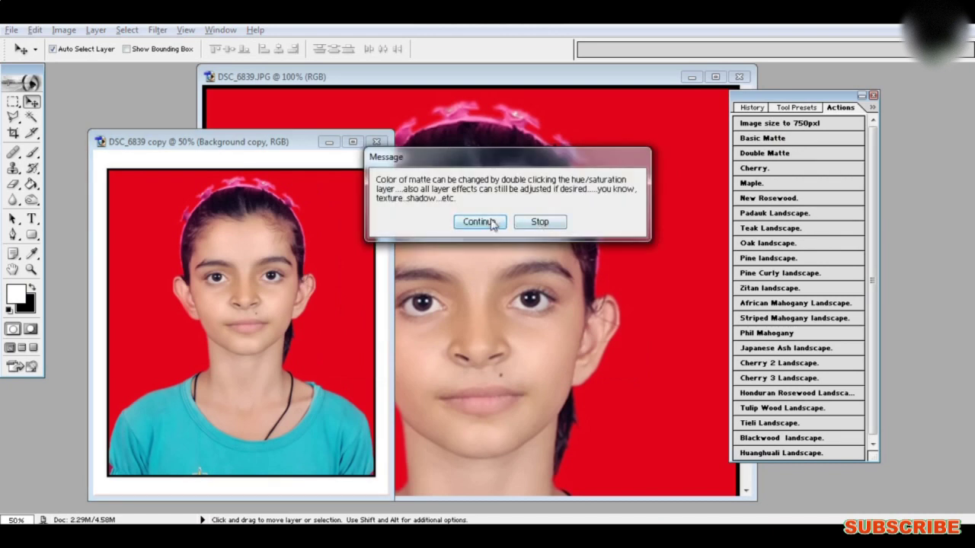
left_click(488, 222)
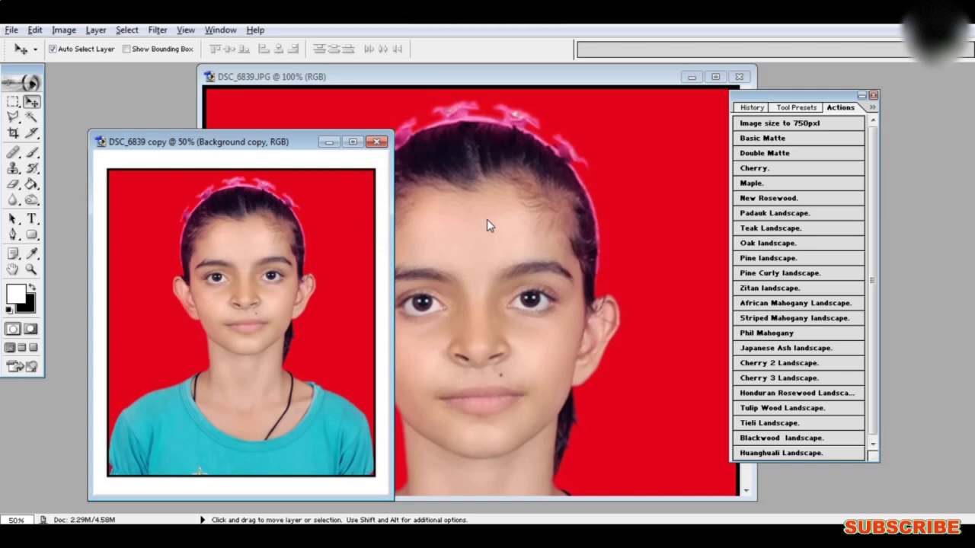
left_click_drag(275, 142, 242, 91)
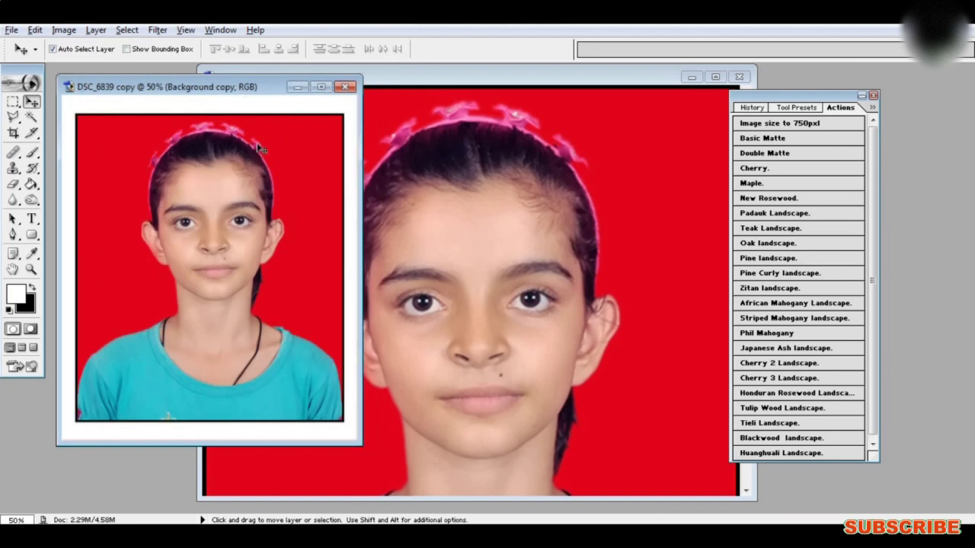
Create a framed version of the matted copy with the Cherry action and one of the original portrait with Teak Landscape.
left_click(763, 169)
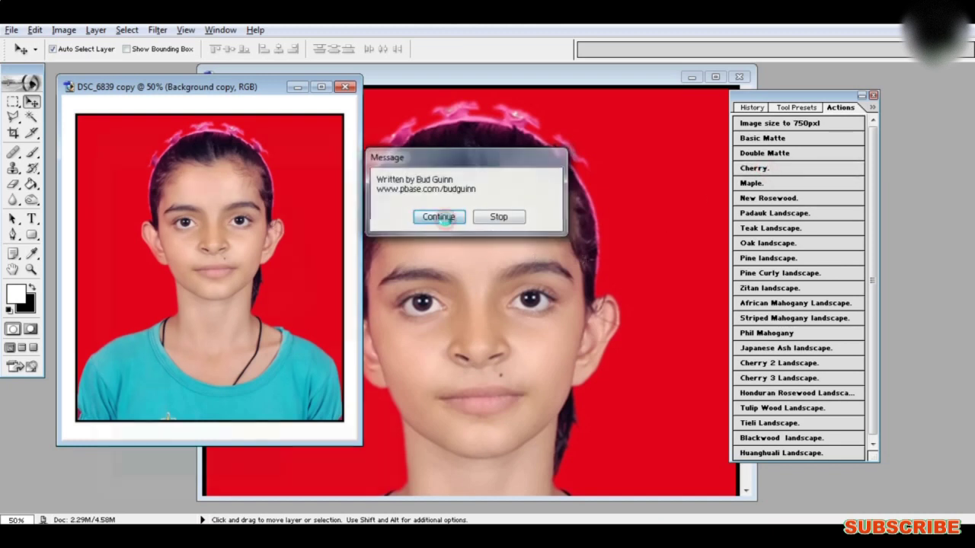
left_click(438, 217)
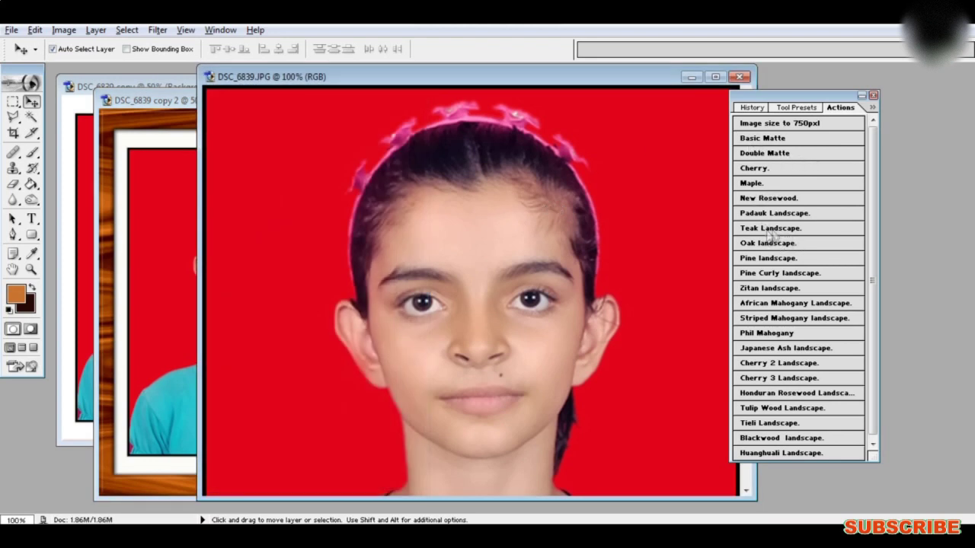
left_click(775, 230)
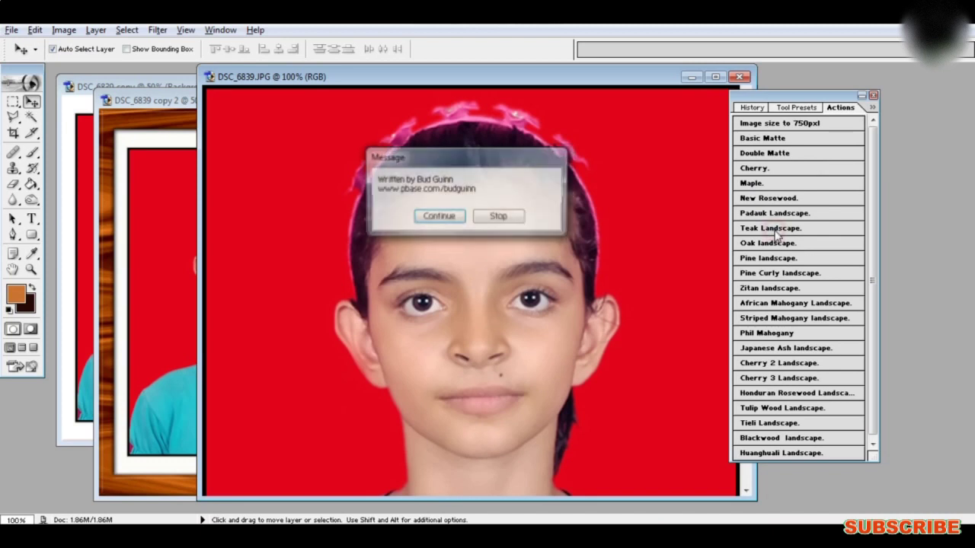
left_click(437, 218)
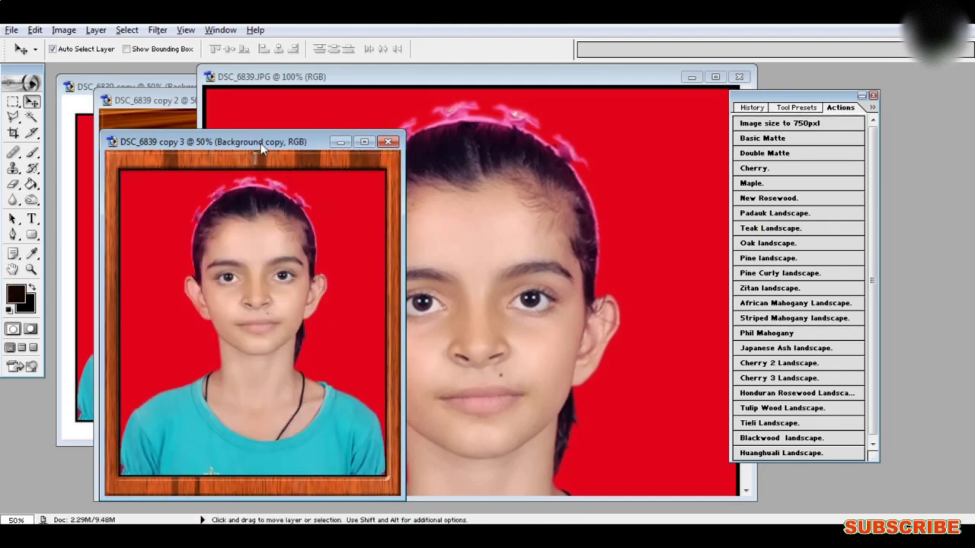
left_click_drag(261, 149, 310, 98)
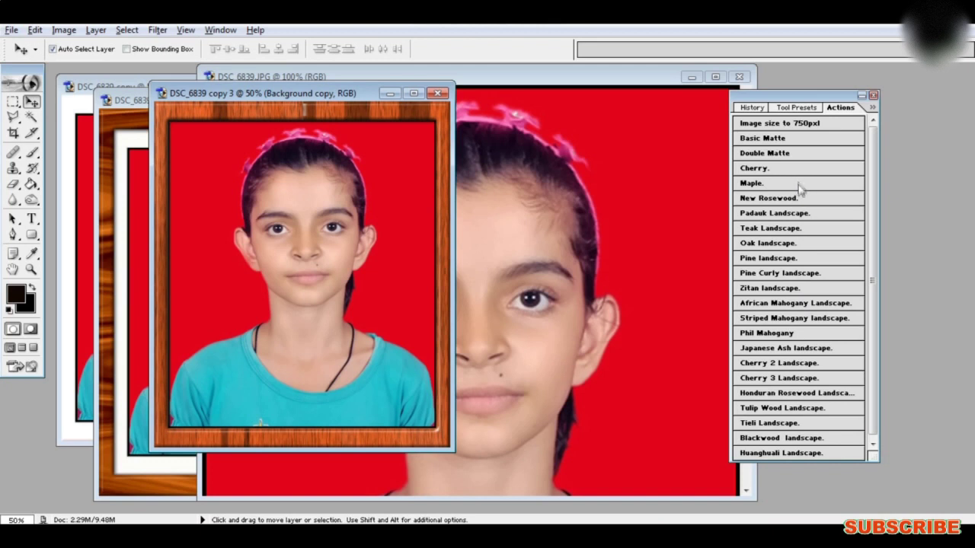
Load the Commands action set and browse its actions below the wooden frame actions.
left_click(873, 112)
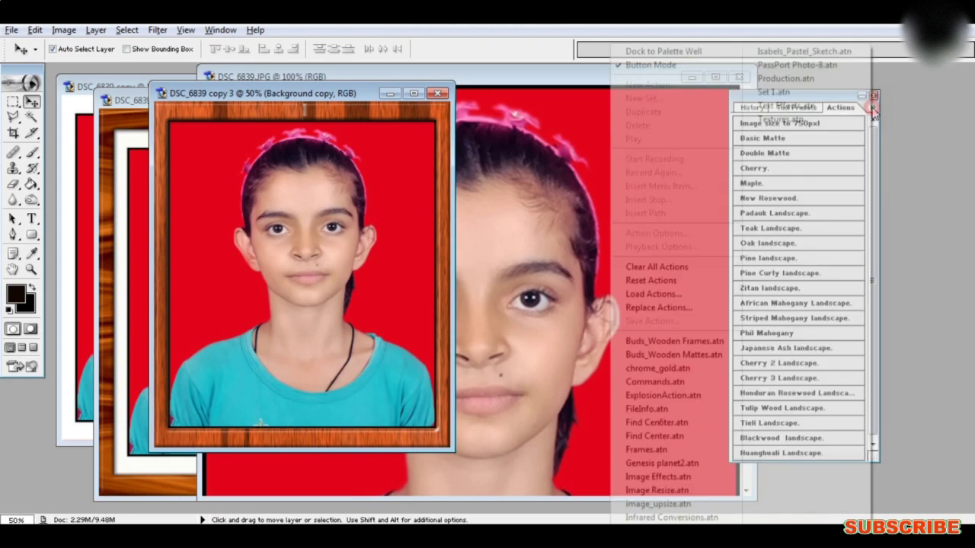
left_click(666, 297)
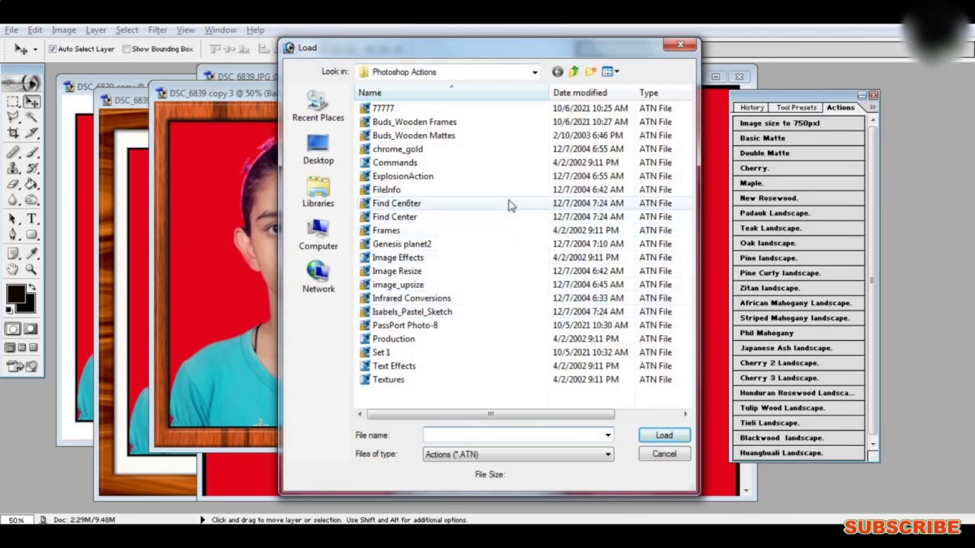
double_click(394, 163)
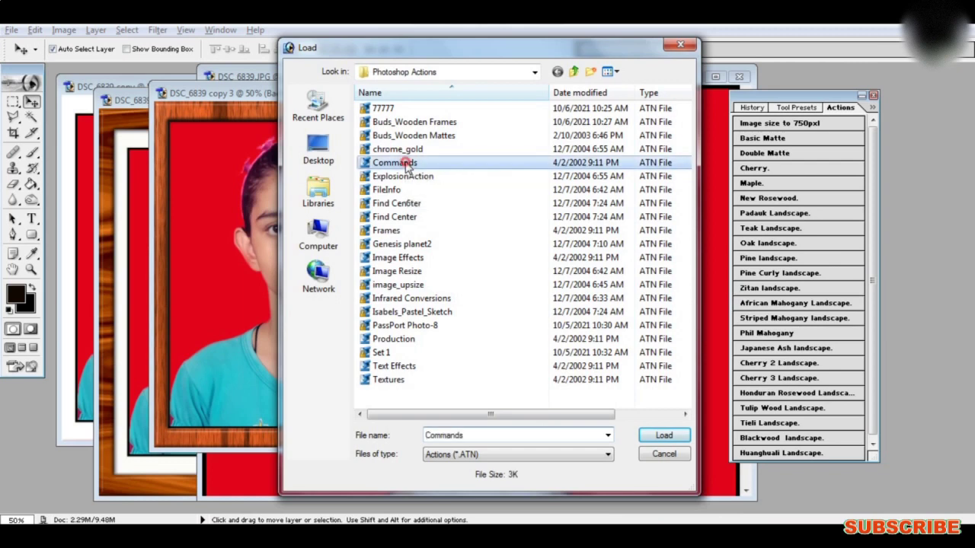
left_click_drag(875, 170, 877, 290)
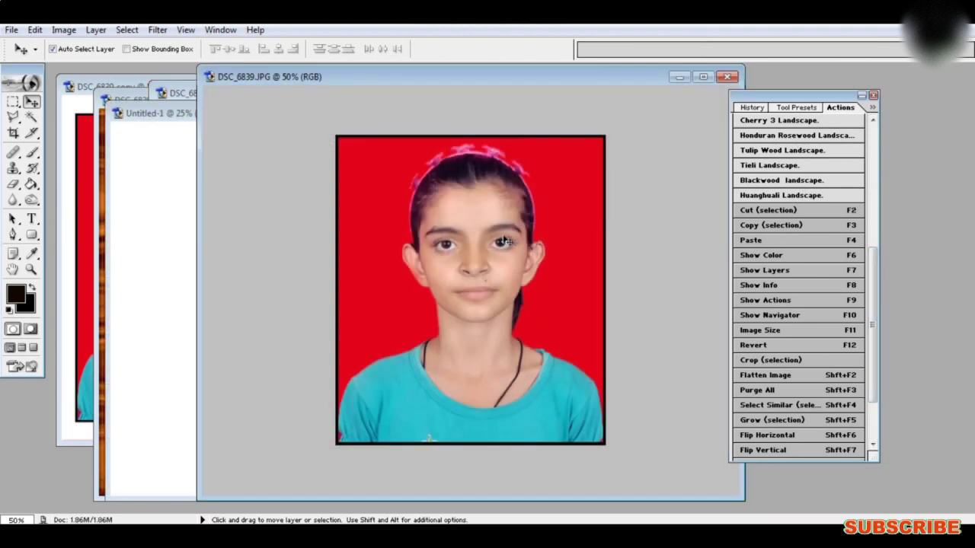
Copy the entire DSC_6839 portrait with the Copy (selection) action and place it in Untitled-1 with the Paste action.
key("ctrl+a")
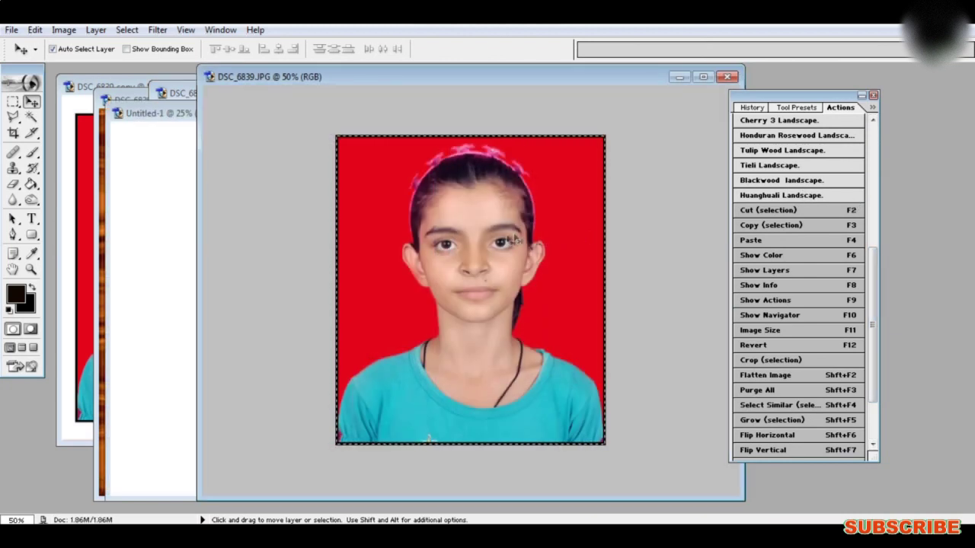
left_click(758, 226)
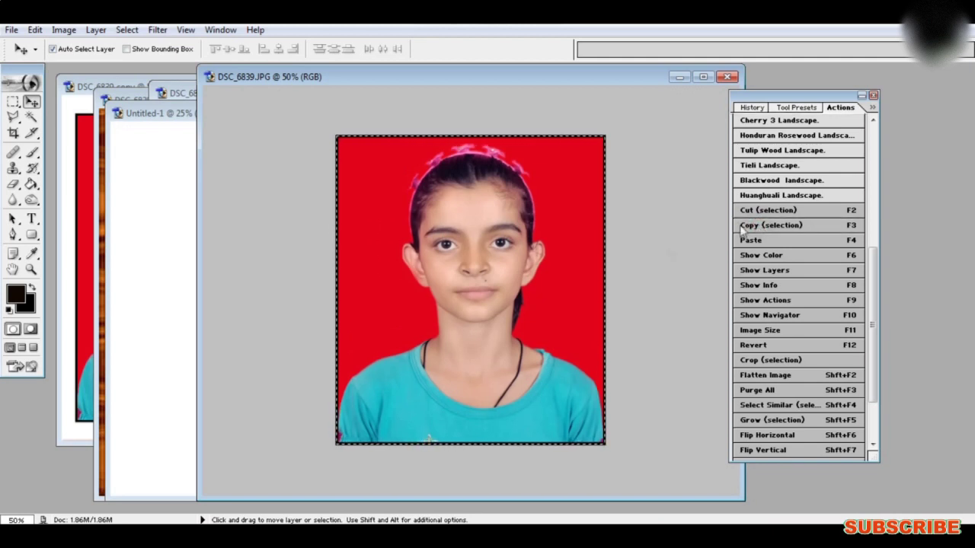
left_click(189, 114)
left_click_drag(193, 115, 204, 94)
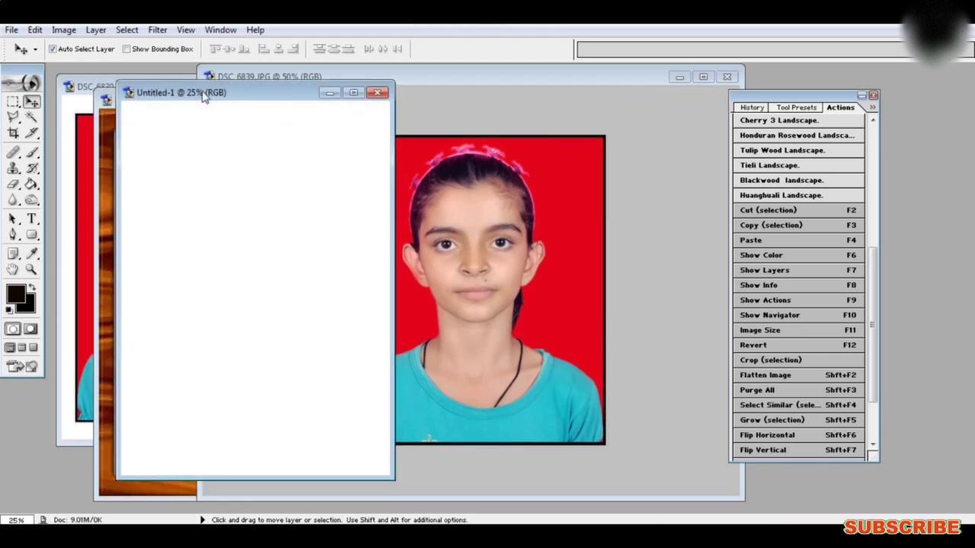
left_click(770, 241)
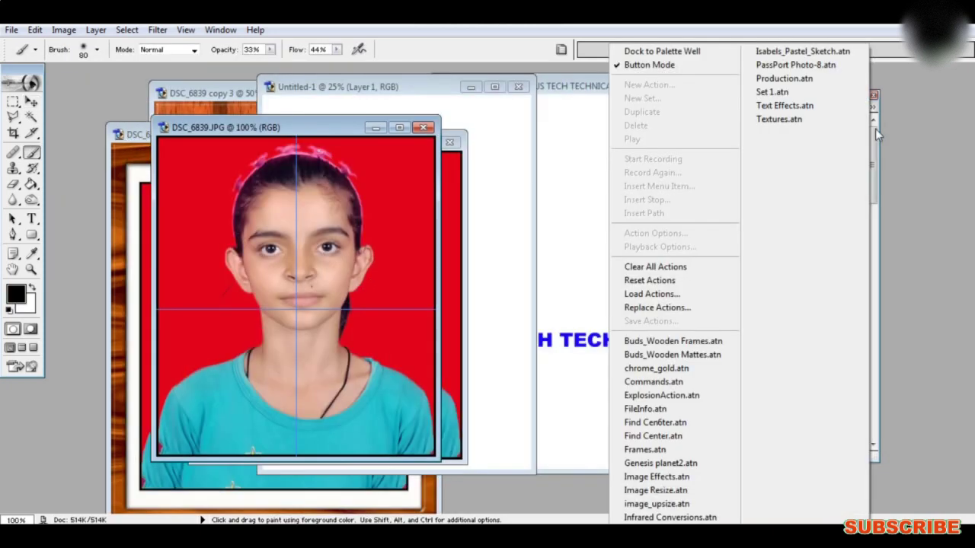
Load the Buds_Wooden Mattes action set from the Photoshop Actions folder.
left_click(875, 137)
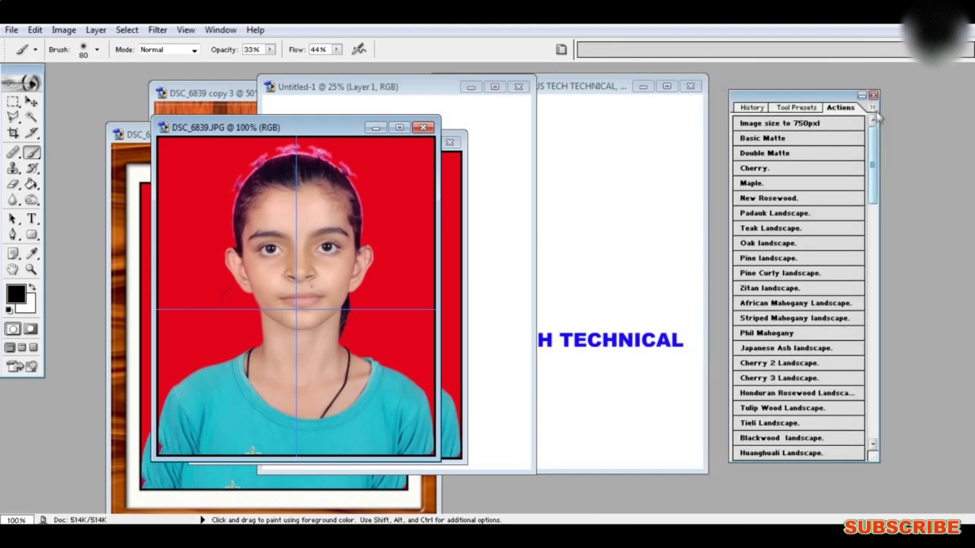
left_click(874, 107)
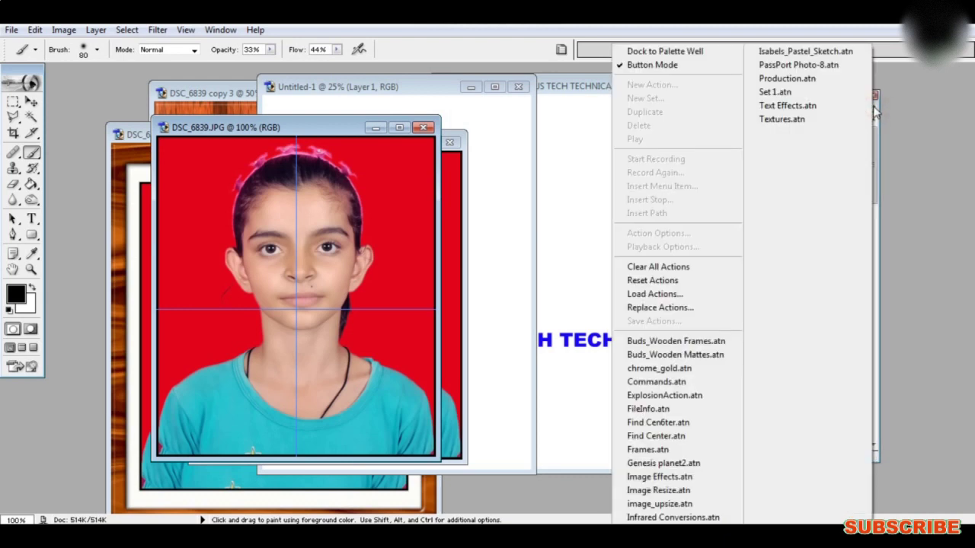
left_click(659, 295)
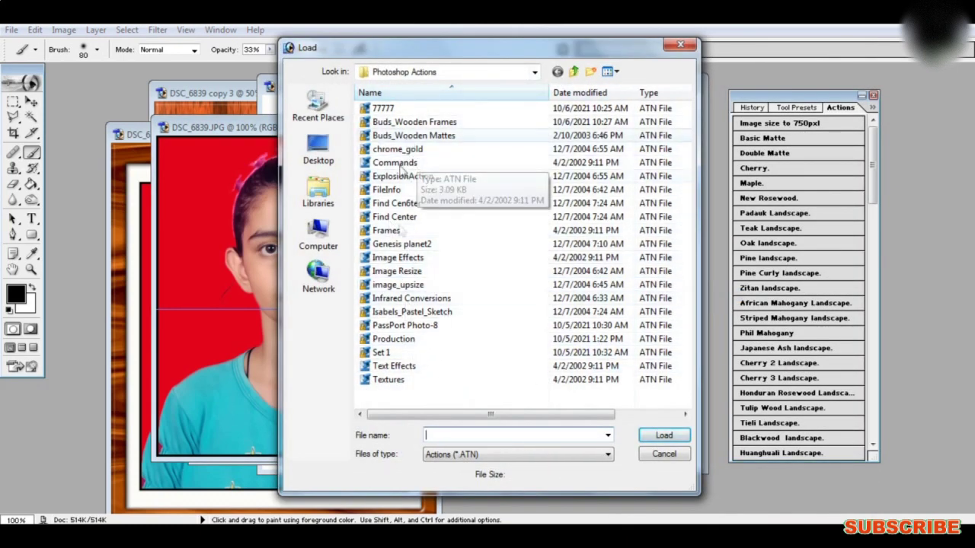
double_click(403, 136)
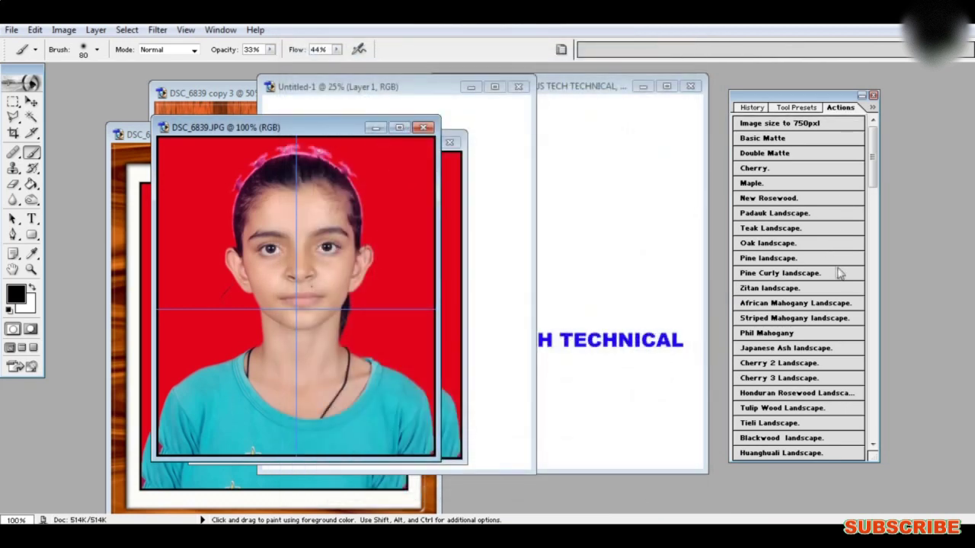
Run the Teak Matte action on the DSC_6839 portrait, continuing past its credit message.
left_click_drag(872, 153, 880, 381)
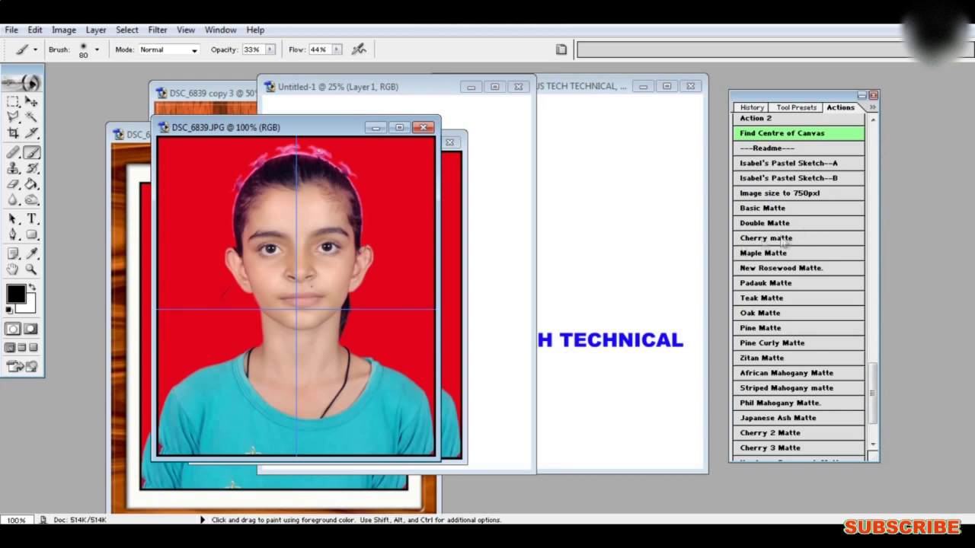
left_click(772, 300)
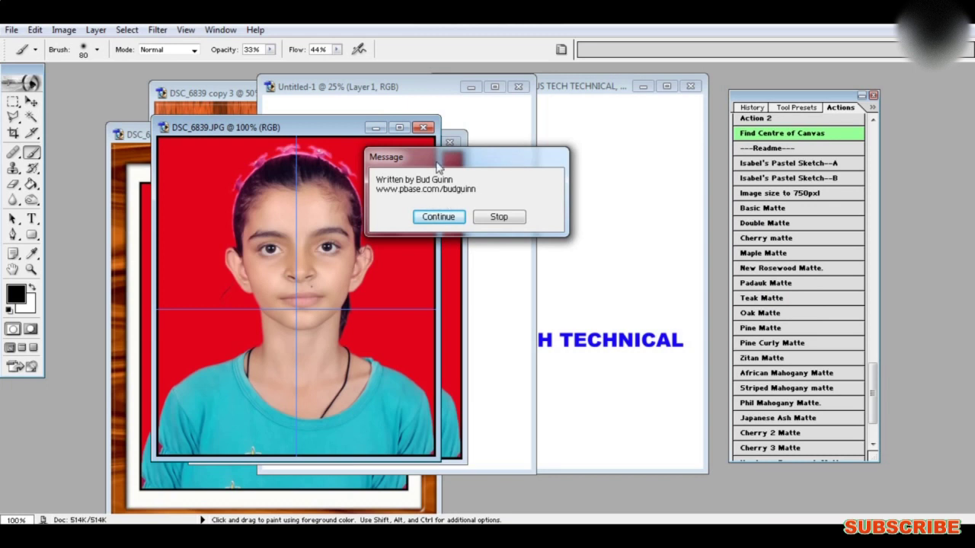
left_click_drag(438, 166, 466, 176)
left_click(462, 226)
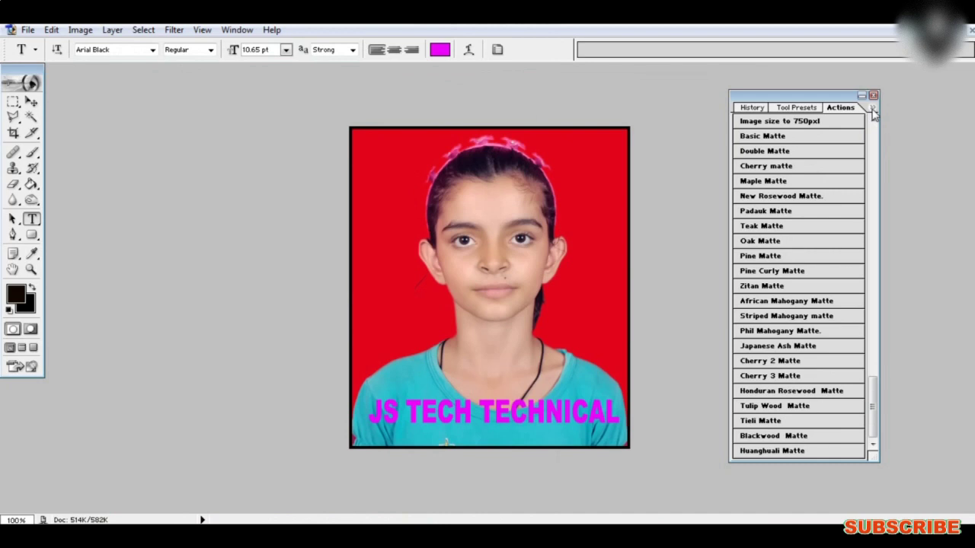
Load the Textures action set from the Photoshop Actions folder.
left_click(873, 111)
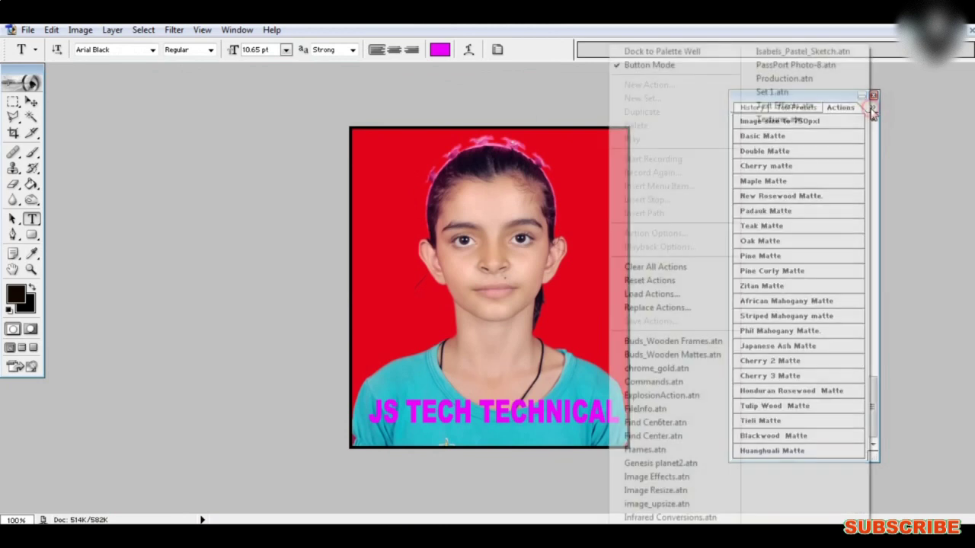
left_click(654, 295)
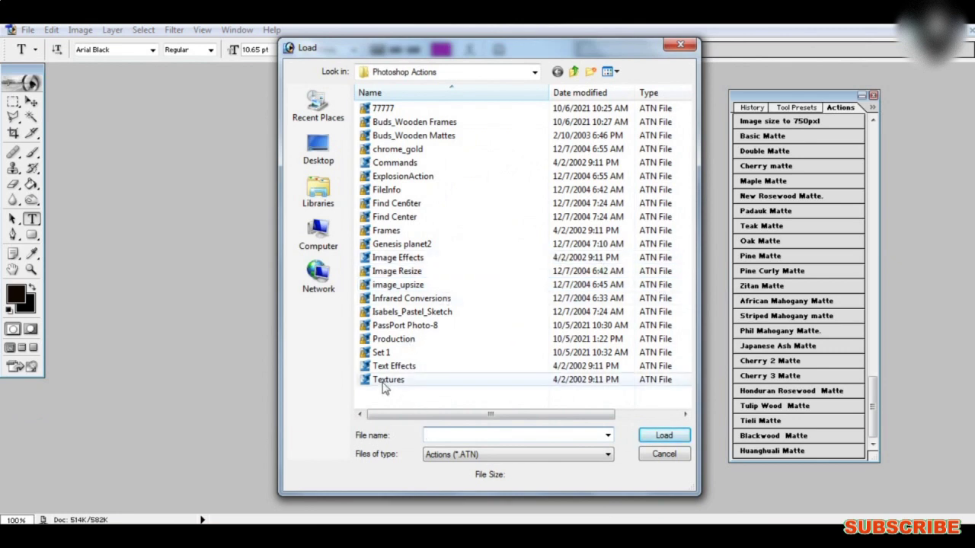
left_click(387, 380)
left_click(659, 435)
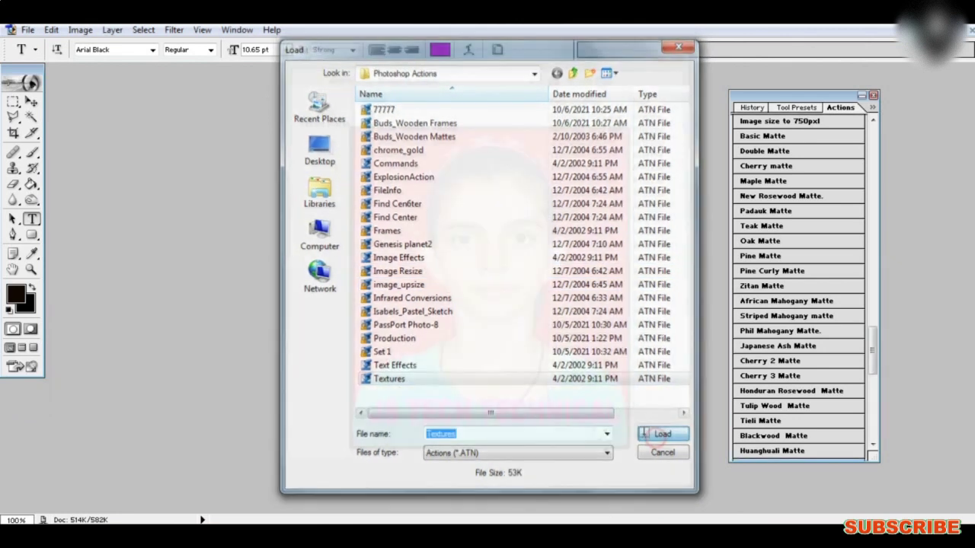
Run the Wood - Rosewood 1 action on the captioned portrait, accepting the Texturizer defaults of Canvas, scaling 100%, relief 4 and light from Top.
scroll(875, 352, "down", 10)
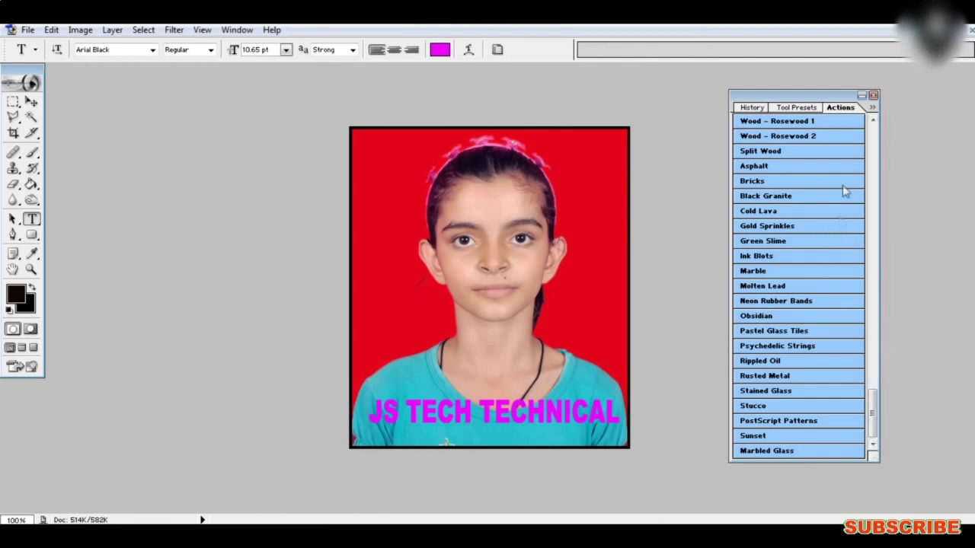
left_click(792, 125)
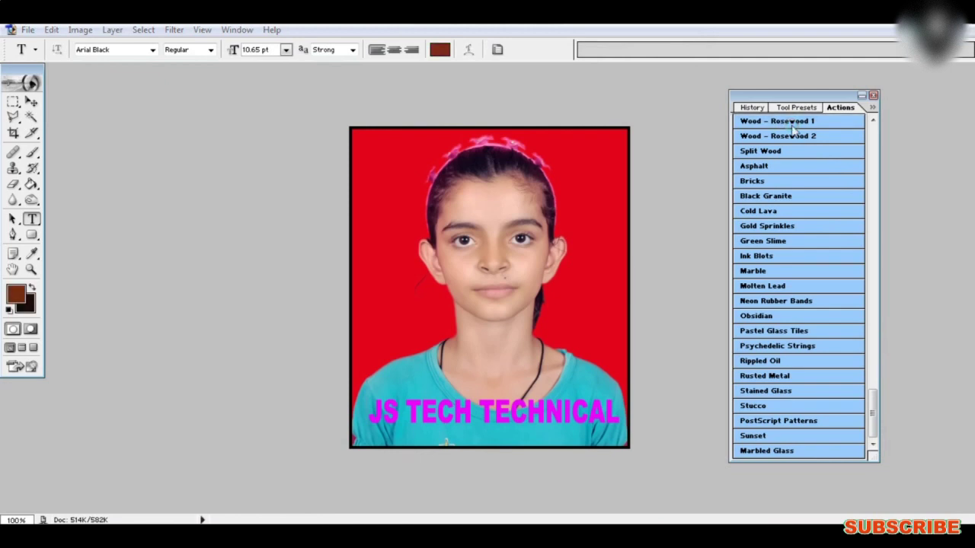
left_click(474, 232)
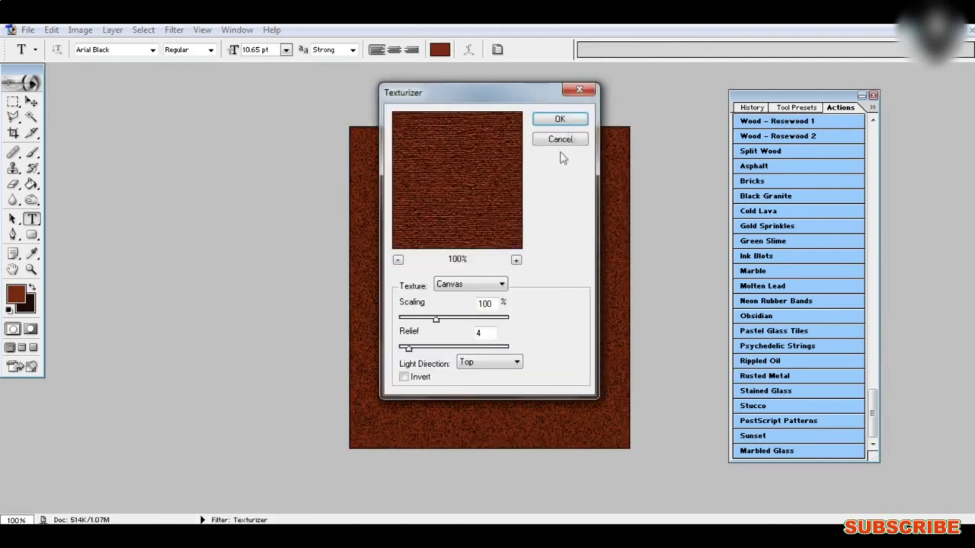
left_click(559, 121)
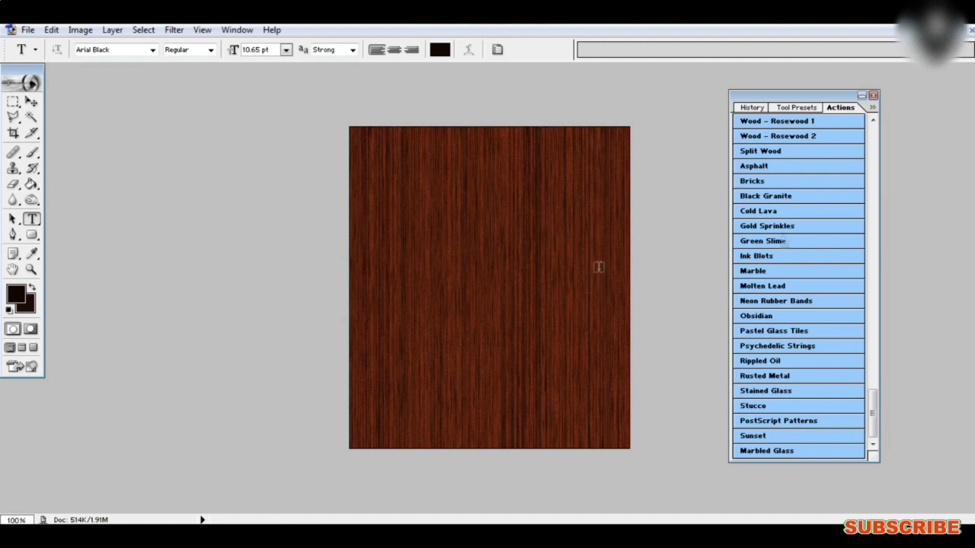
Run the Split Wood action, accepting the Canvas texture with scaling 100%, relief 4 and light direction Top.
left_click(789, 153)
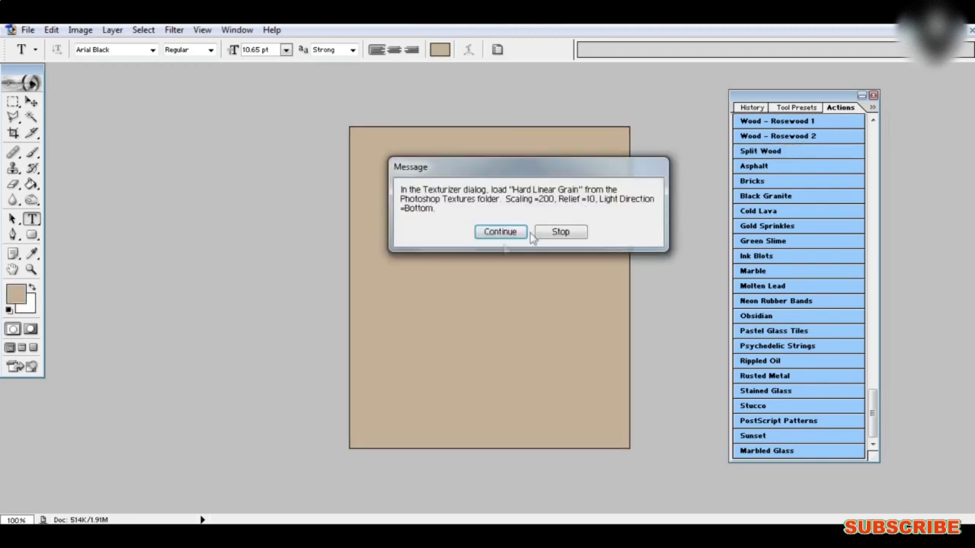
left_click(500, 231)
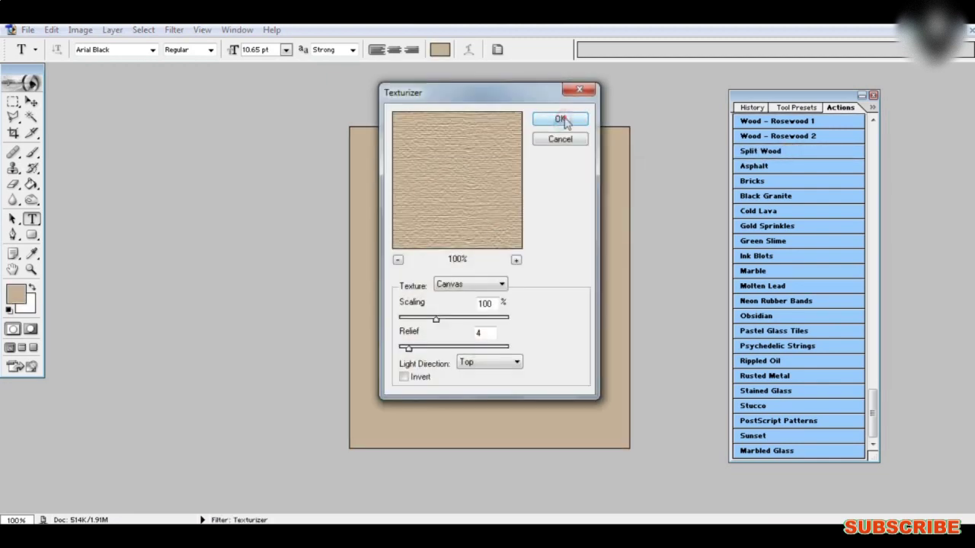
left_click(562, 119)
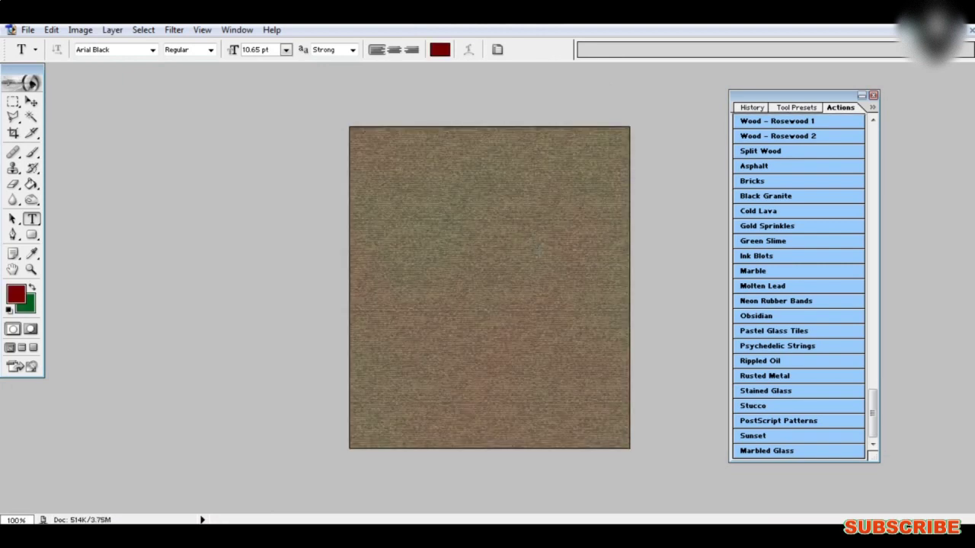
Run the Molten Lead, Rippled Oil, Sunset and Bricks texture actions in turn on the same document.
key("v")
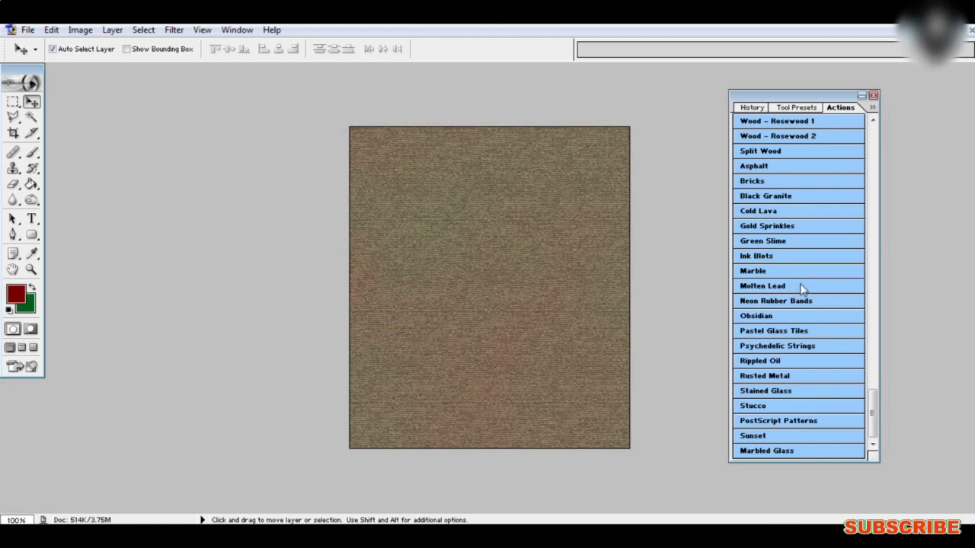
mouse_move(874, 412)
left_mouse_down()
mouse_move(875, 386)
mouse_move(861, 412)
left_mouse_up()
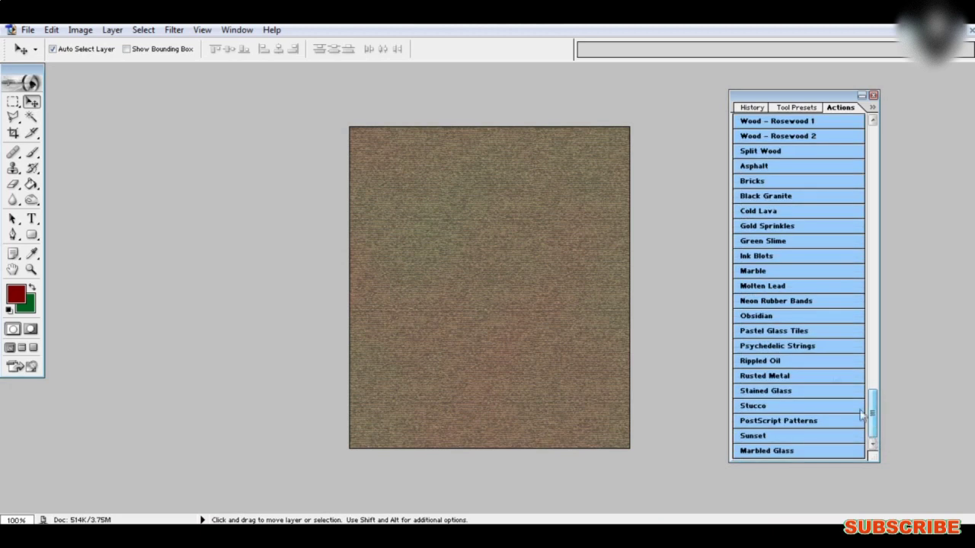
left_click(762, 286)
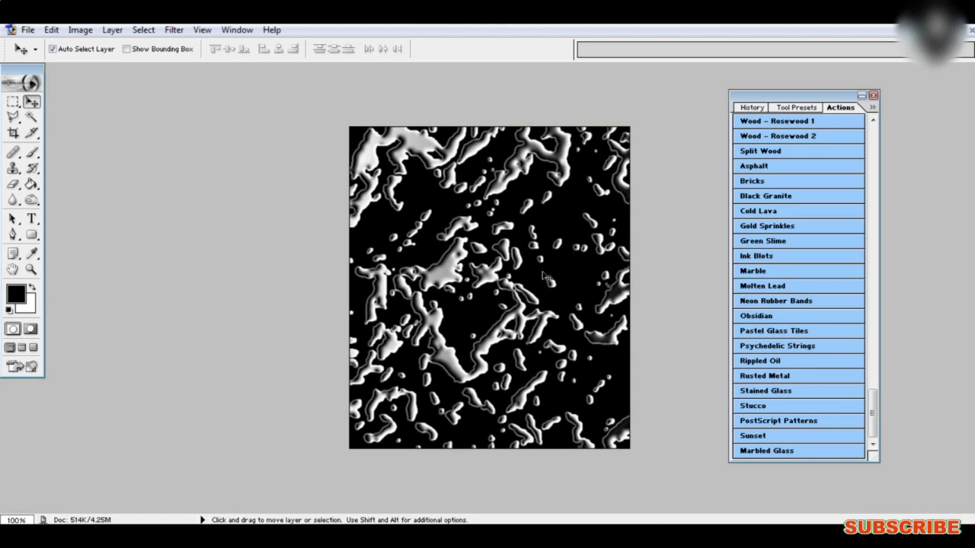
left_click(768, 364)
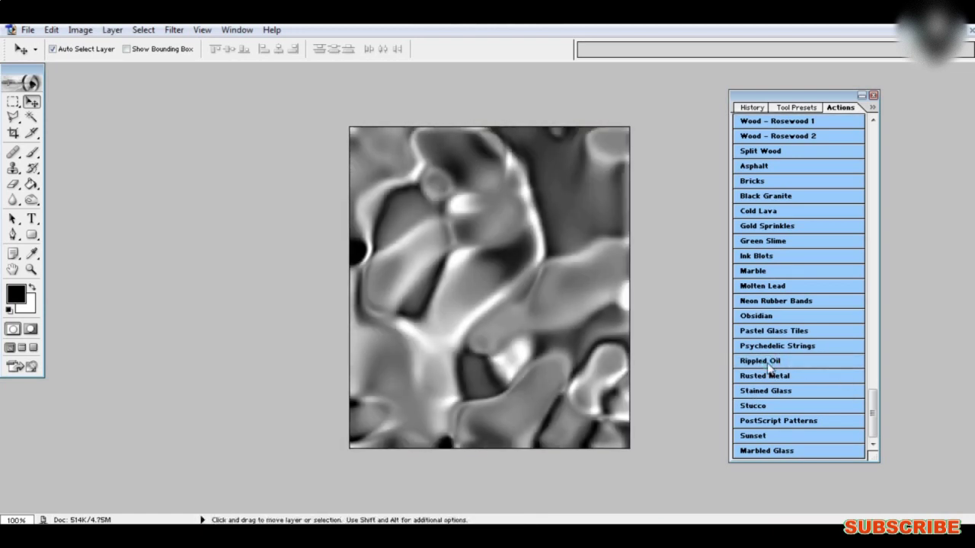
left_click(763, 438)
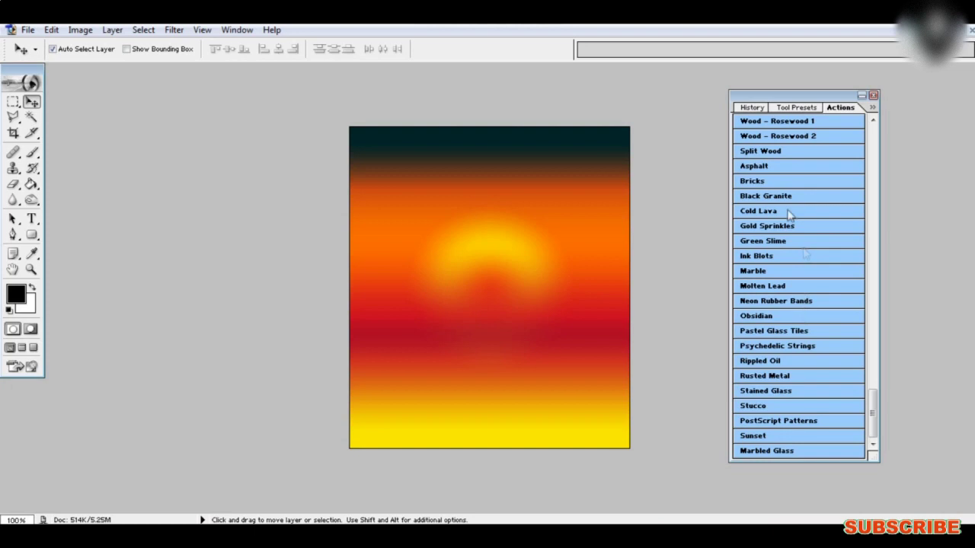
left_click(756, 183)
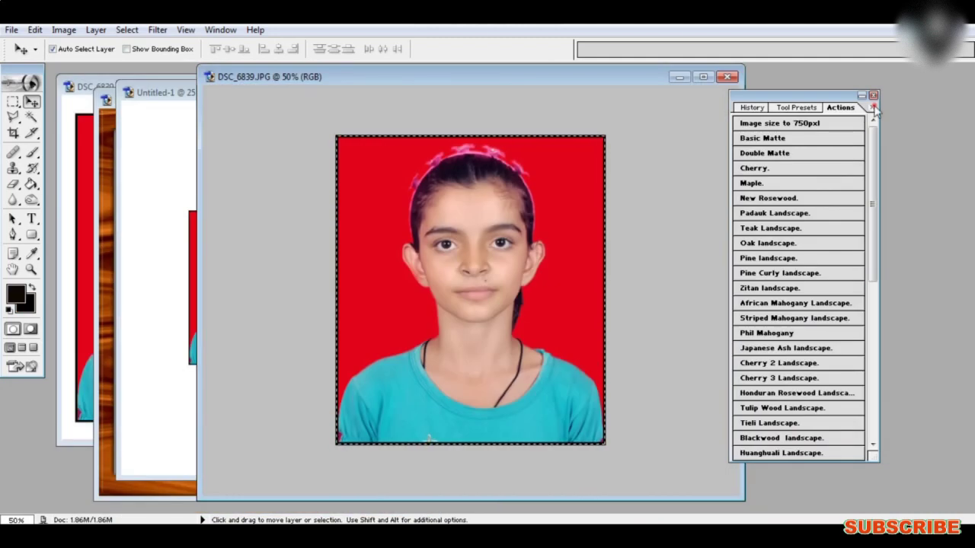
Load the Frames action set from the Photoshop Actions folder.
left_click(873, 107)
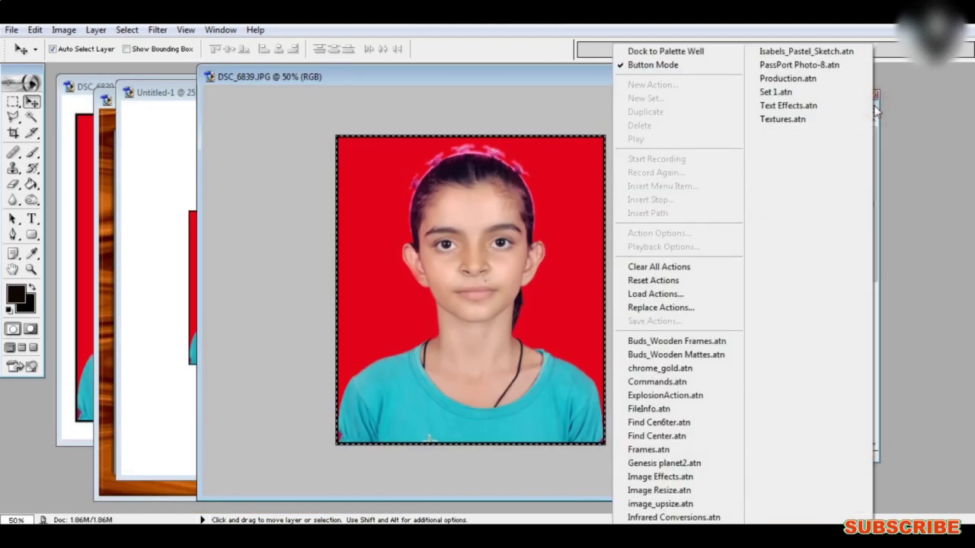
left_click(681, 301)
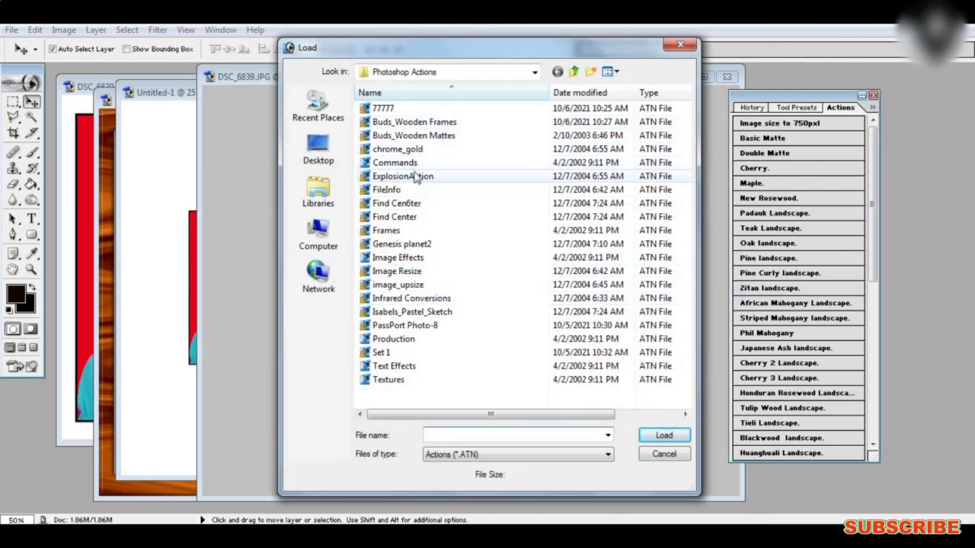
left_click(397, 237)
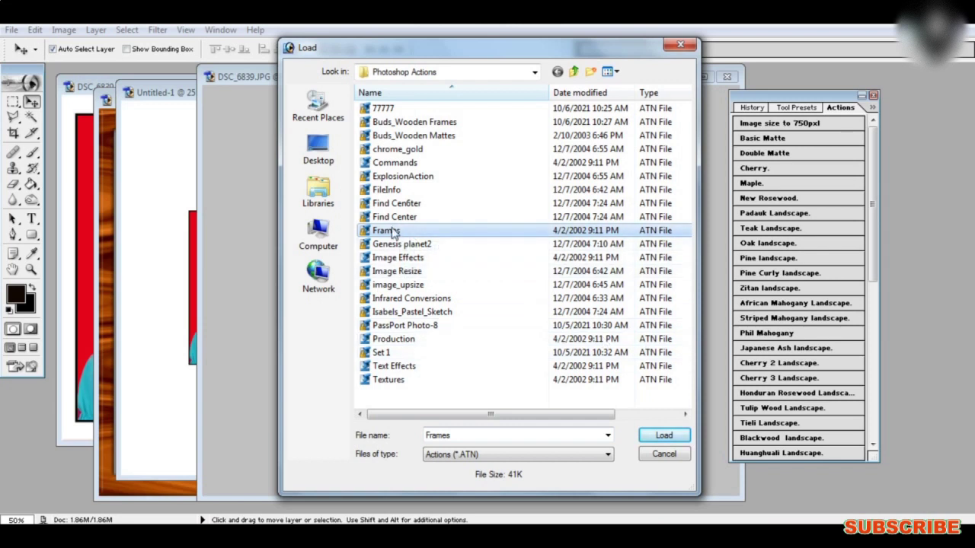
left_click(666, 431)
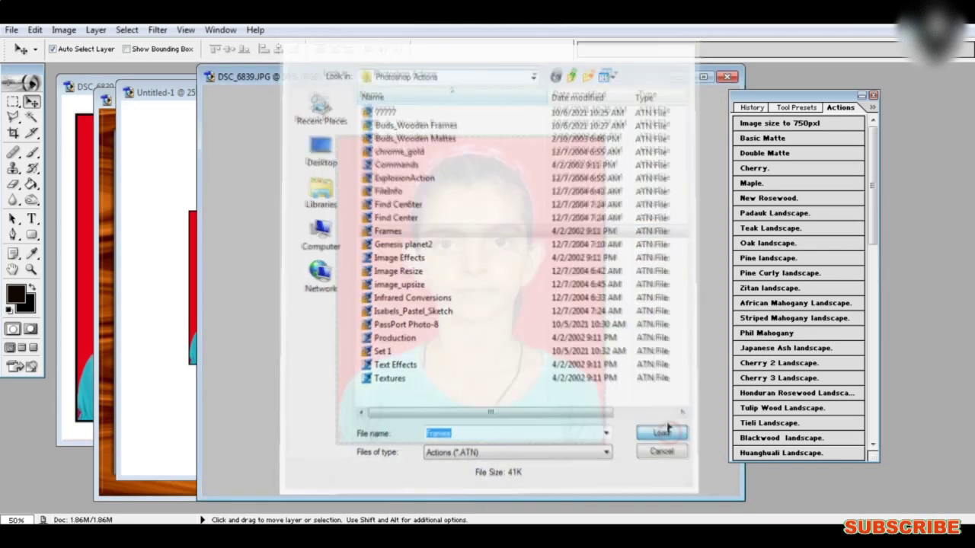
Apply the Spatter Frame action to the selected portrait and reposition its window over the DSC_6839 copy window.
left_click_drag(874, 174, 873, 360)
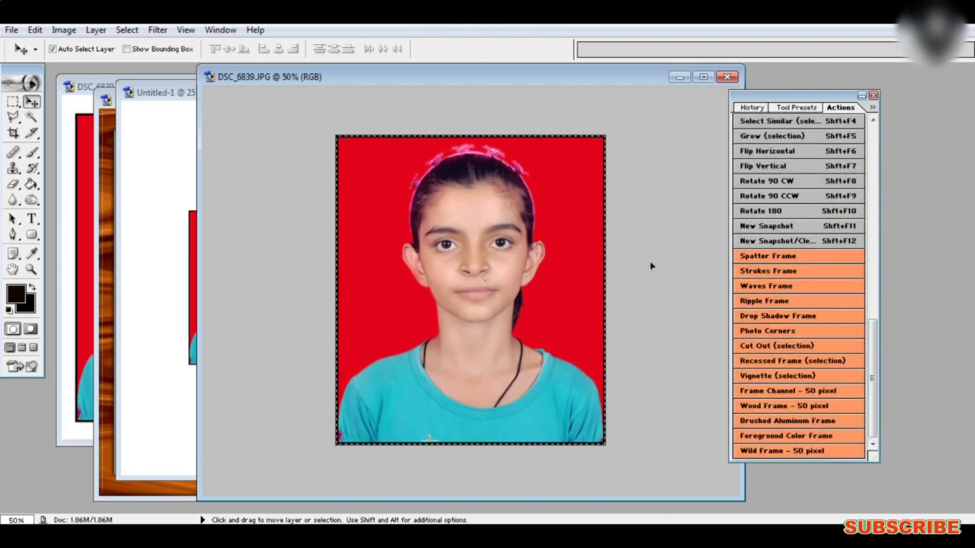
left_click(778, 259)
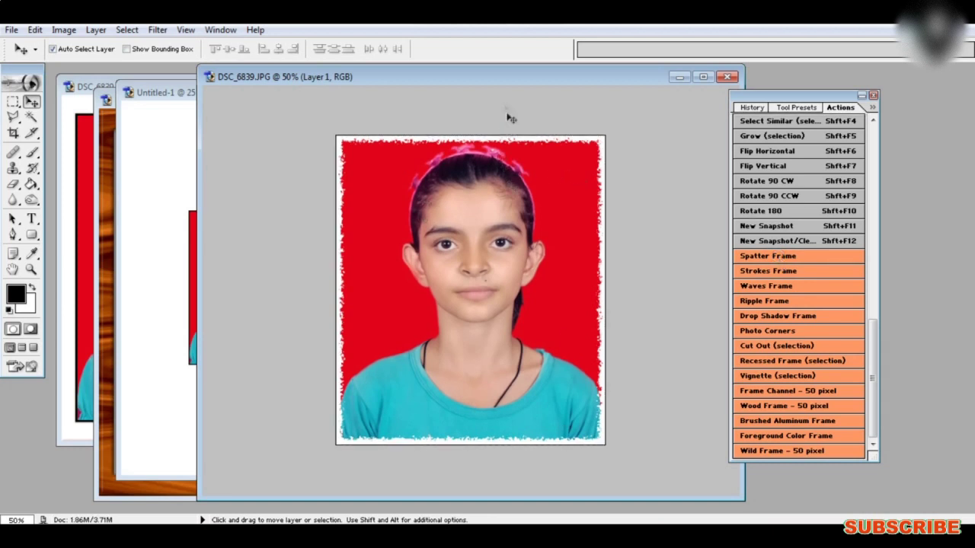
left_click_drag(466, 77, 281, 248)
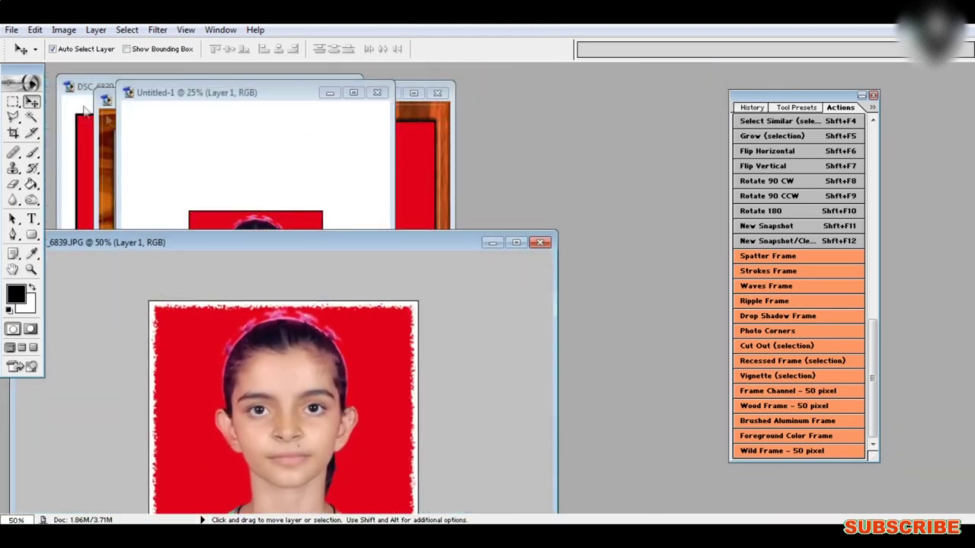
left_click(85, 110)
left_click(430, 257)
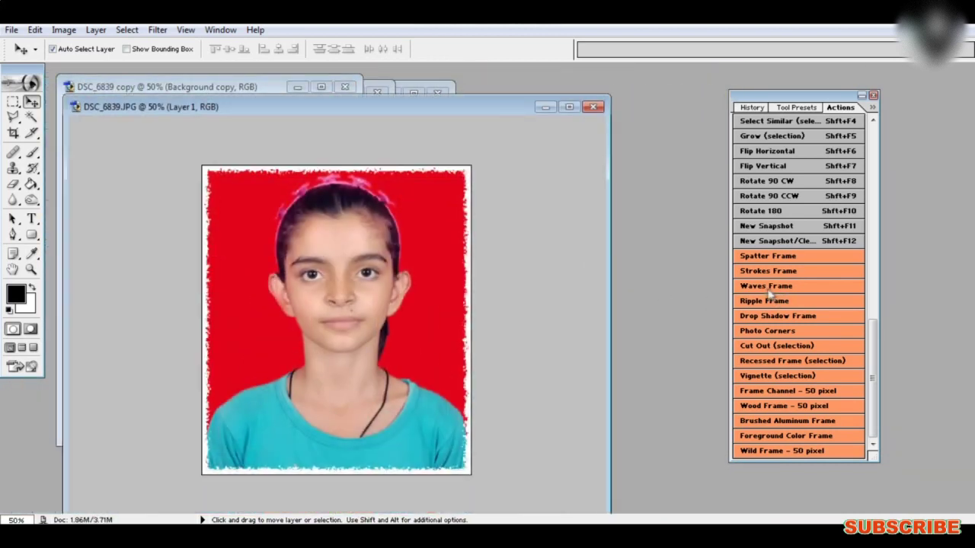
Run the Waves Frame, Drop Shadow Frame and Photo Corners actions in turn on the DSC_6839.JPG portrait.
left_click(765, 285)
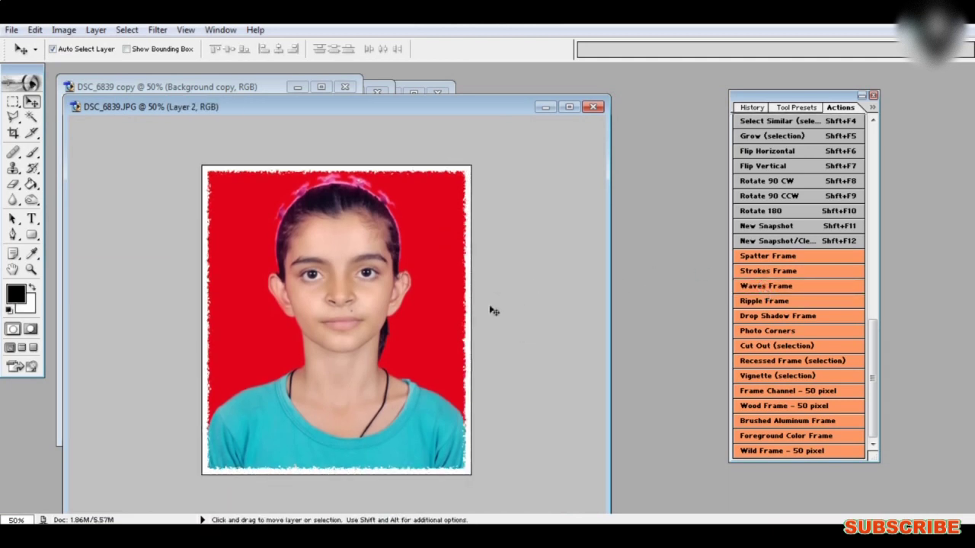
left_click(791, 315)
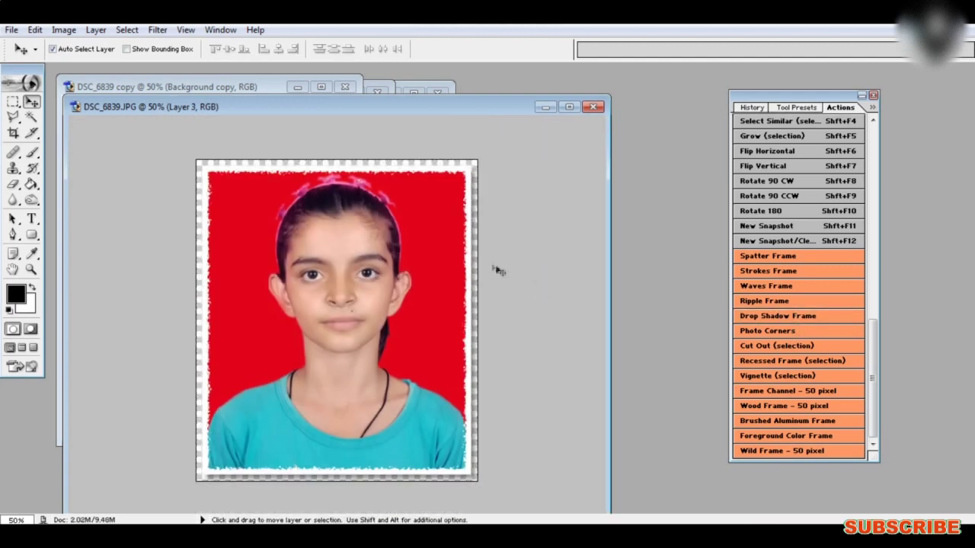
left_click(769, 331)
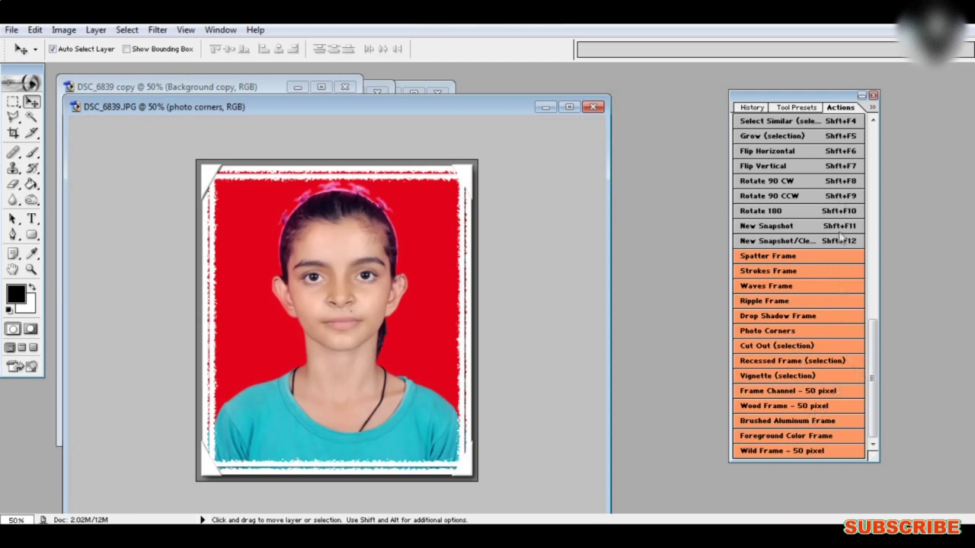
Load the Text Effects action set from the Photoshop Actions folder and bring its actions into view.
left_click(873, 112)
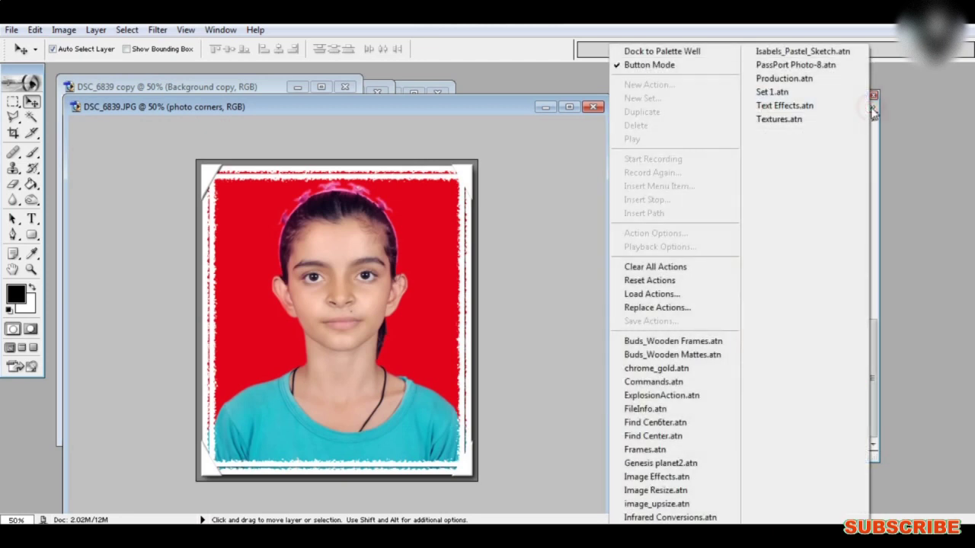
left_click(670, 297)
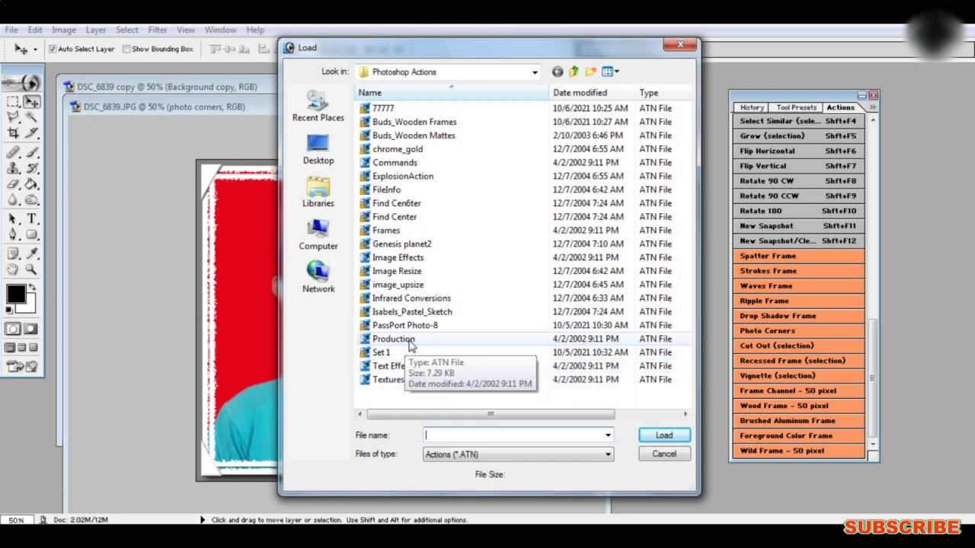
left_click(409, 369)
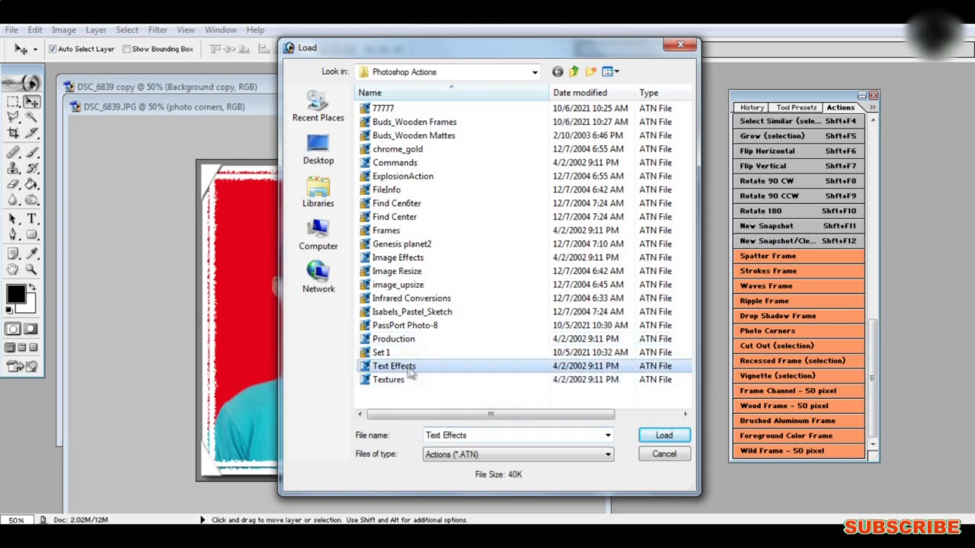
left_click(664, 435)
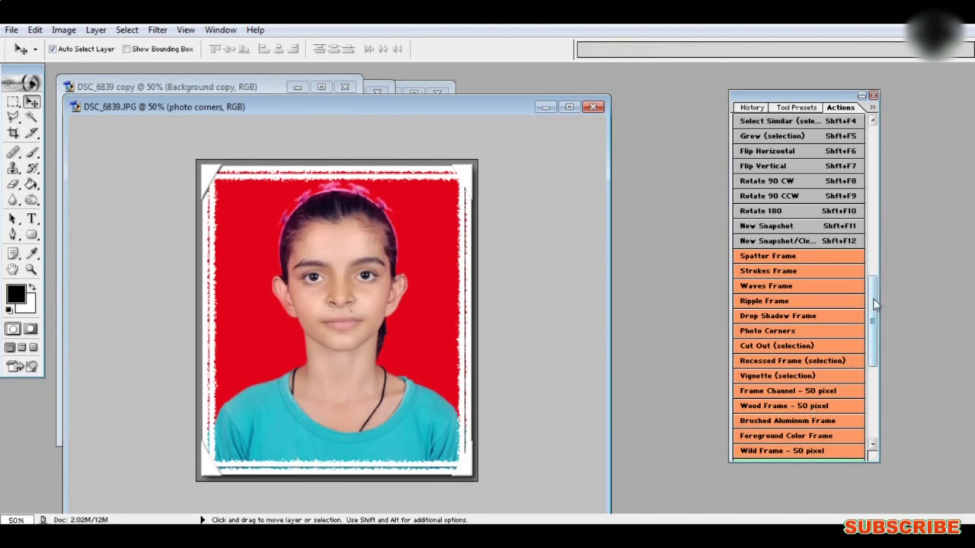
left_click_drag(876, 304, 881, 396)
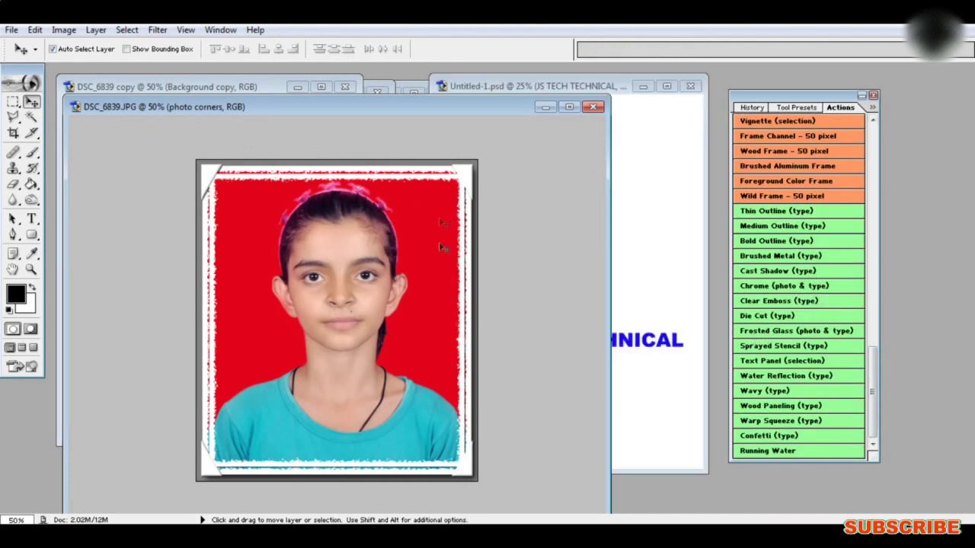
Copy the JS TECH TECHNICAL text from Untitled-1.psd onto the portrait and scale it to fit across the photo's lower edge.
left_click(647, 354)
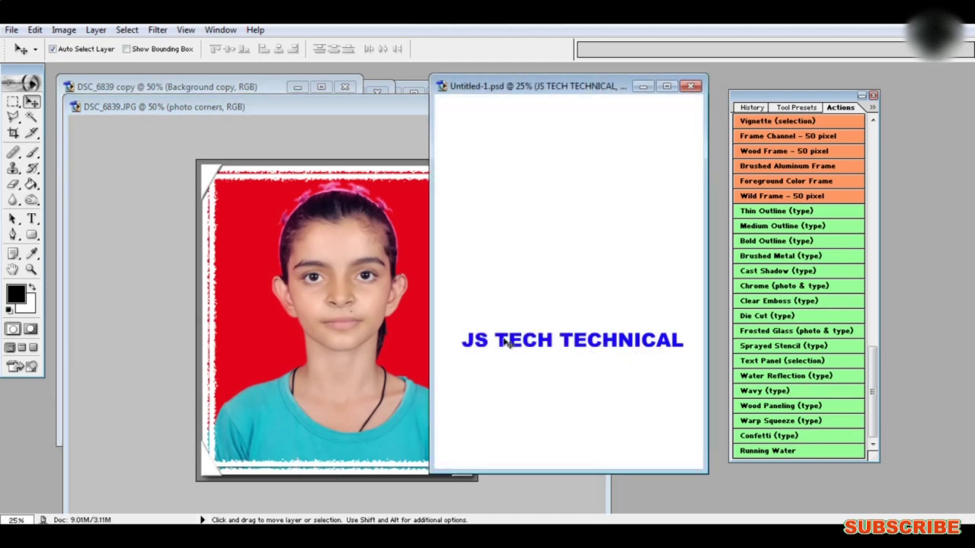
left_click_drag(506, 340, 324, 410)
key("ctrl+t")
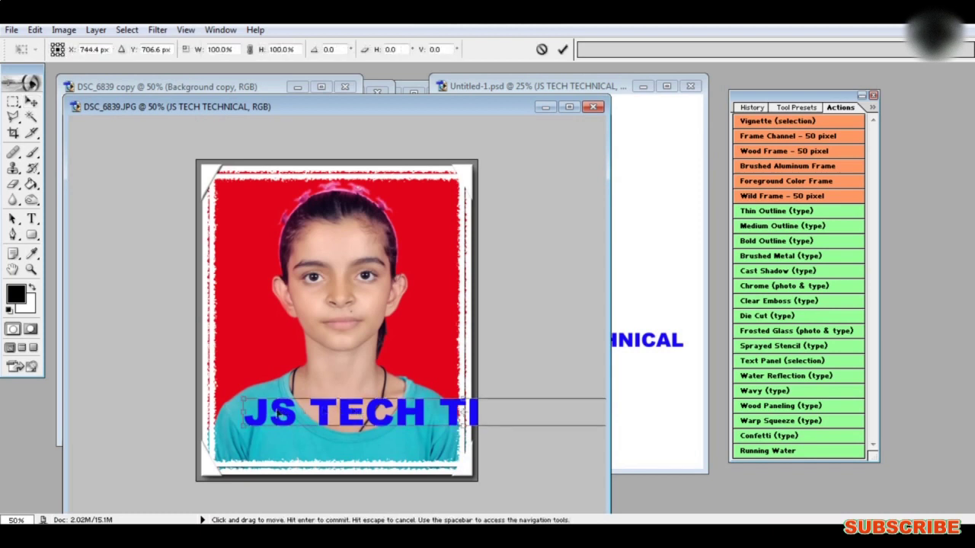
left_click_drag(244, 397, 247, 445)
key("Return")
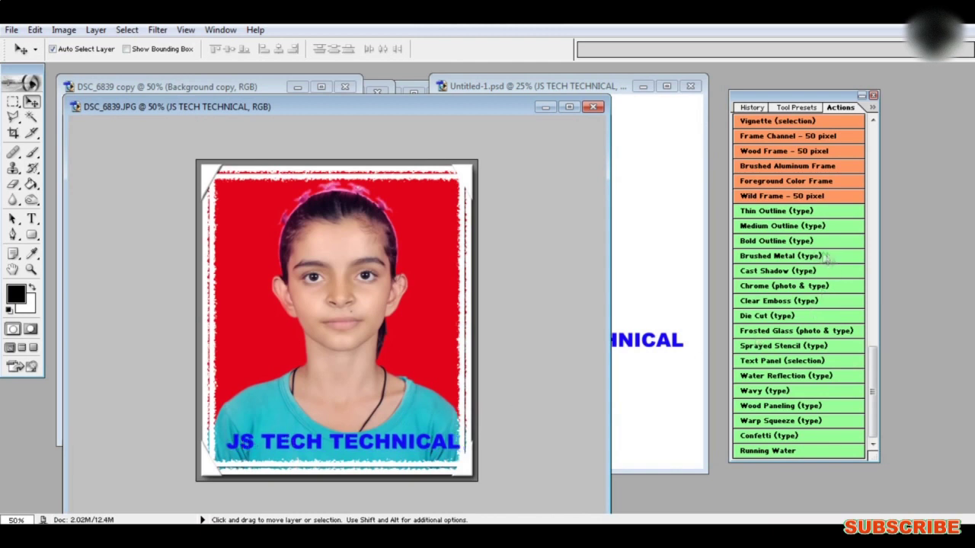
Run the Thin Outline, Medium Outline, Bold Outline, Brushed Metal, Cast Shadow and Die Cut type actions in turn on the text.
left_click(785, 215)
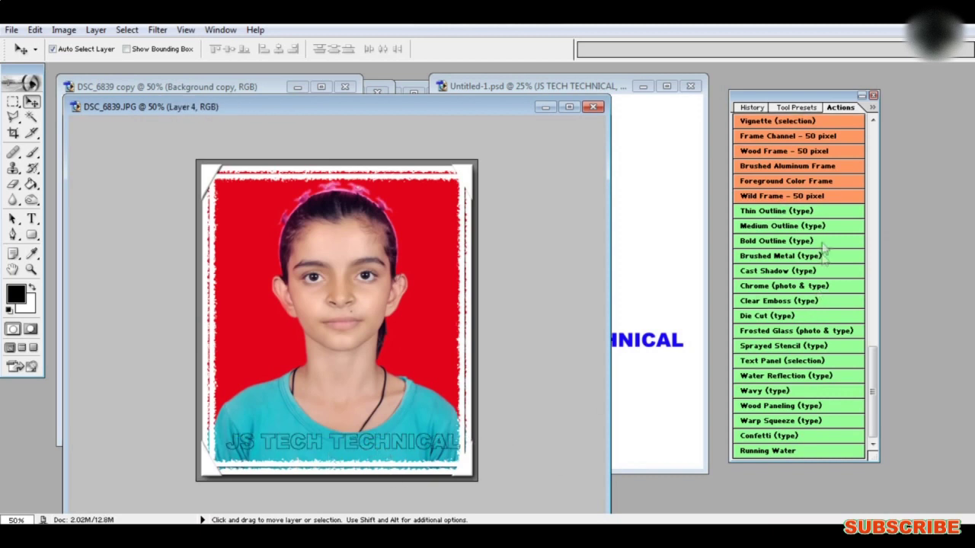
left_click(781, 227)
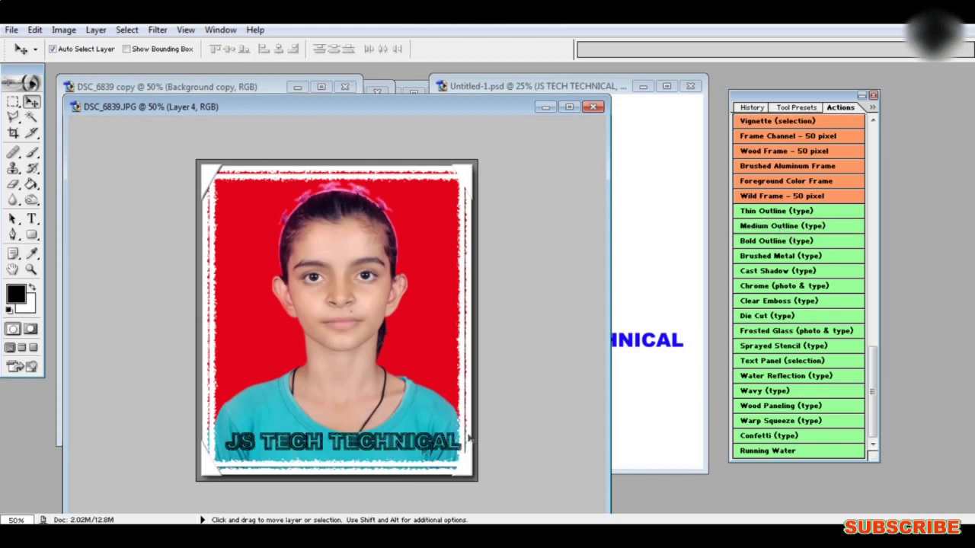
left_click(765, 243)
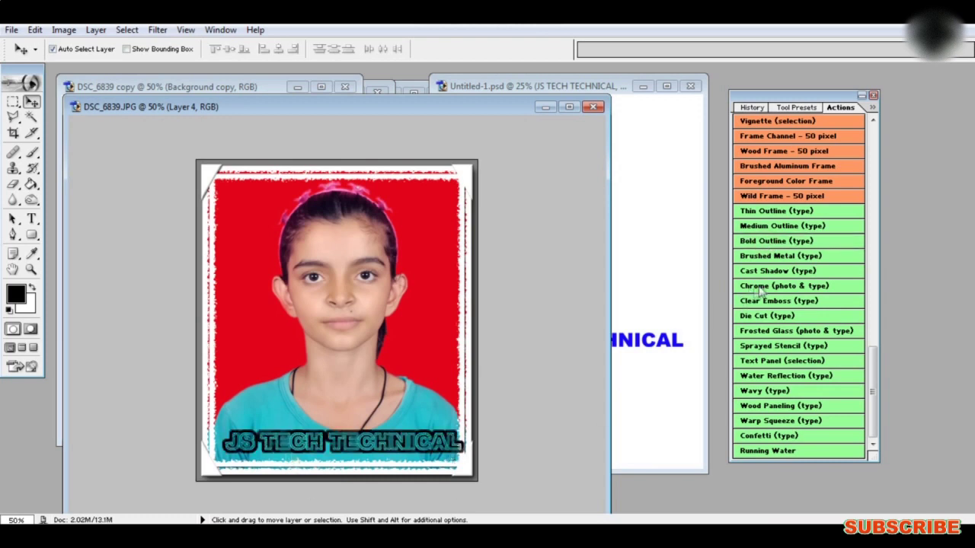
left_click(772, 257)
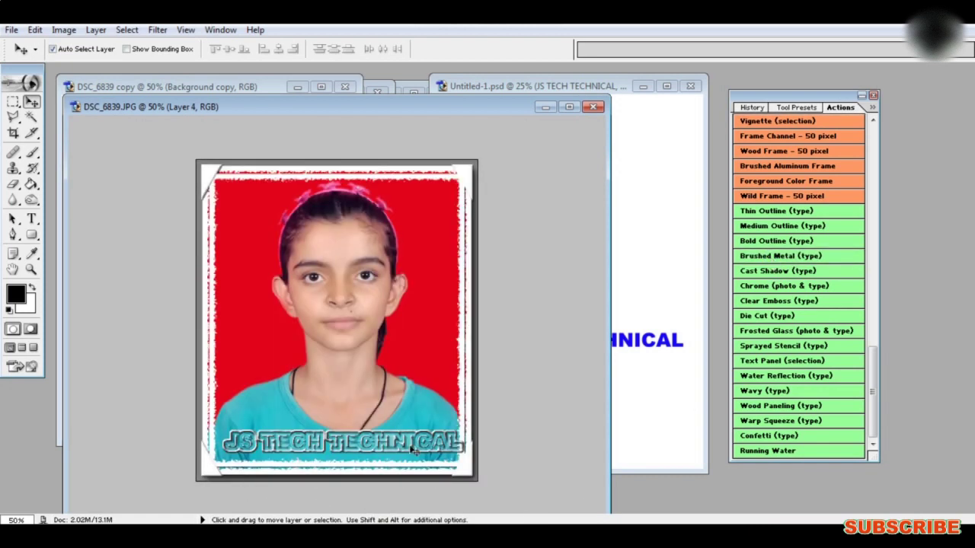
left_click(777, 272)
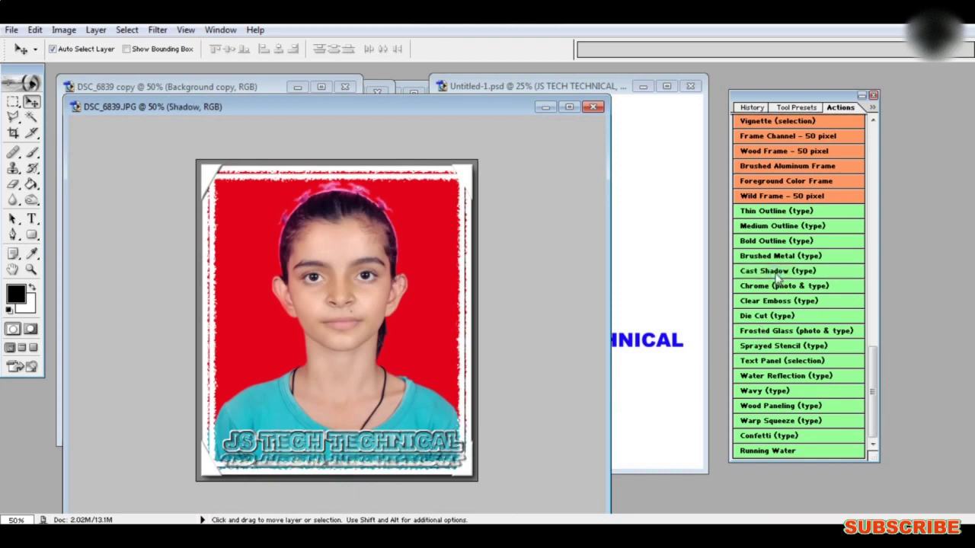
left_click(766, 317)
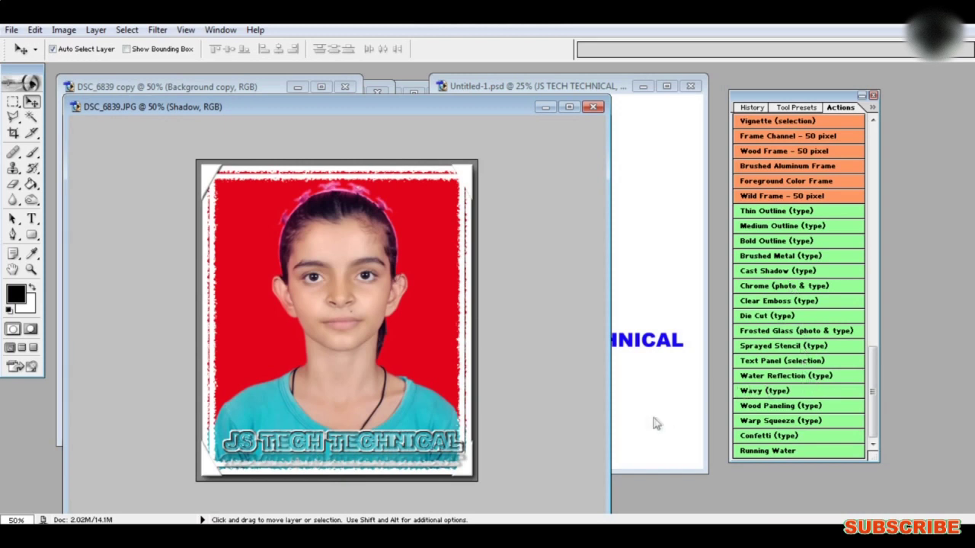
Copy the JS TECH TECHNICAL text onto the portrait again and position the word TECHNICAL above the existing lettering.
left_click(637, 346)
left_click_drag(626, 355, 329, 390)
key("ctrl+t")
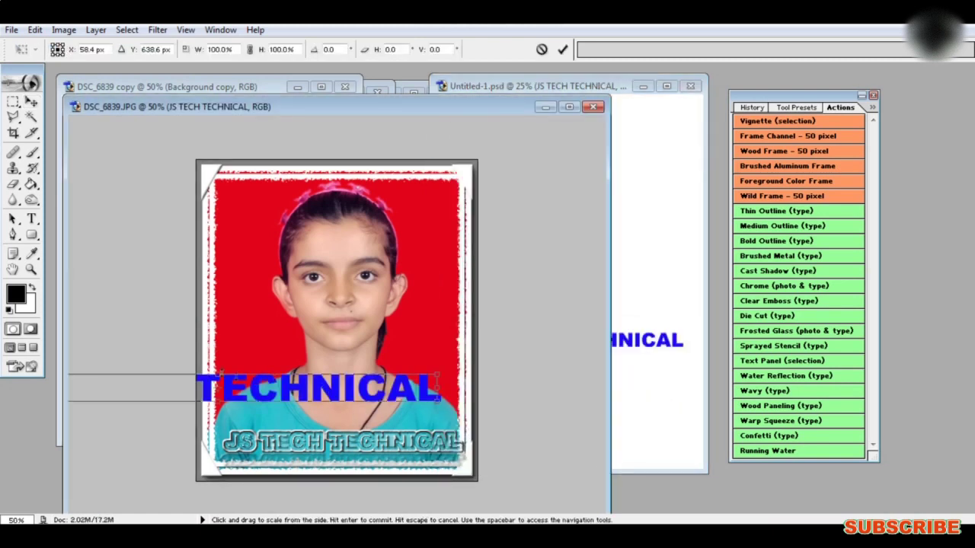
left_click_drag(140, 387, 154, 381)
key("Return")
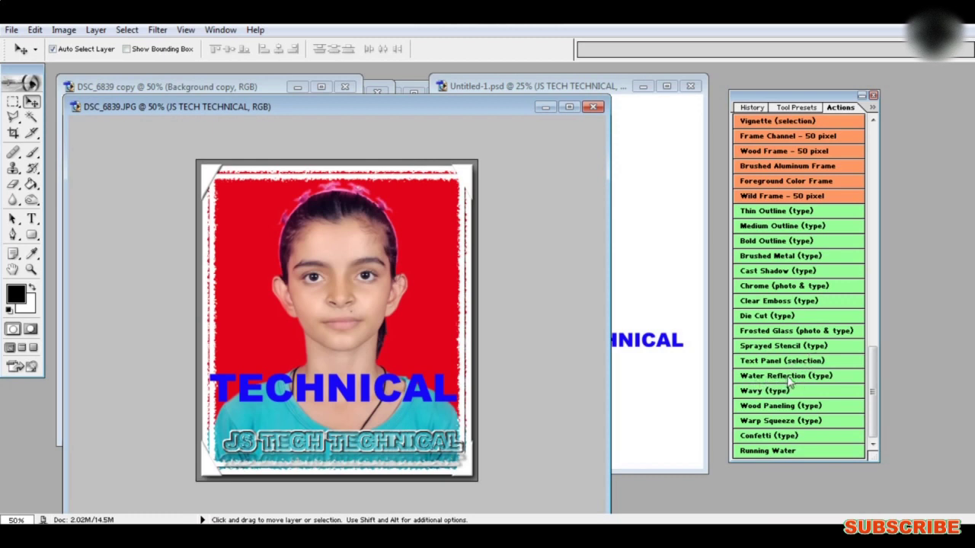
Run the Water Reflection and Running Water actions on the new text, continuing past the unavailable text warp.
left_click(787, 379)
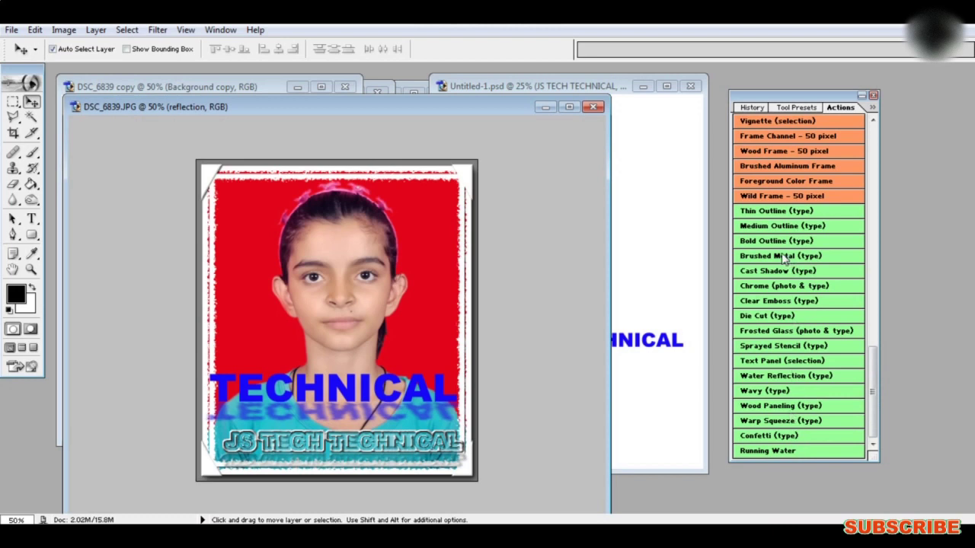
left_click(768, 452)
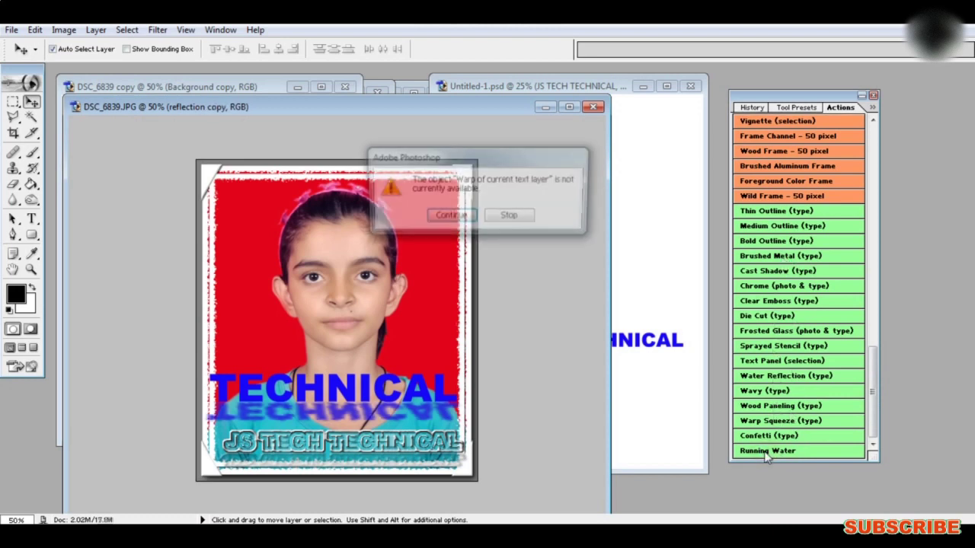
left_click(449, 216)
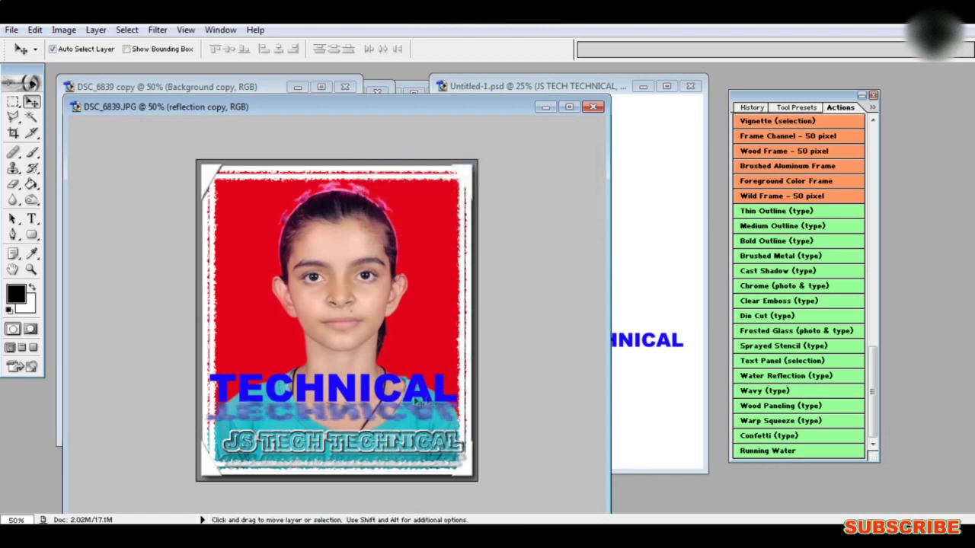
mouse_move(422, 377)
left_mouse_down()
mouse_move(430, 358)
mouse_move(422, 380)
left_mouse_up()
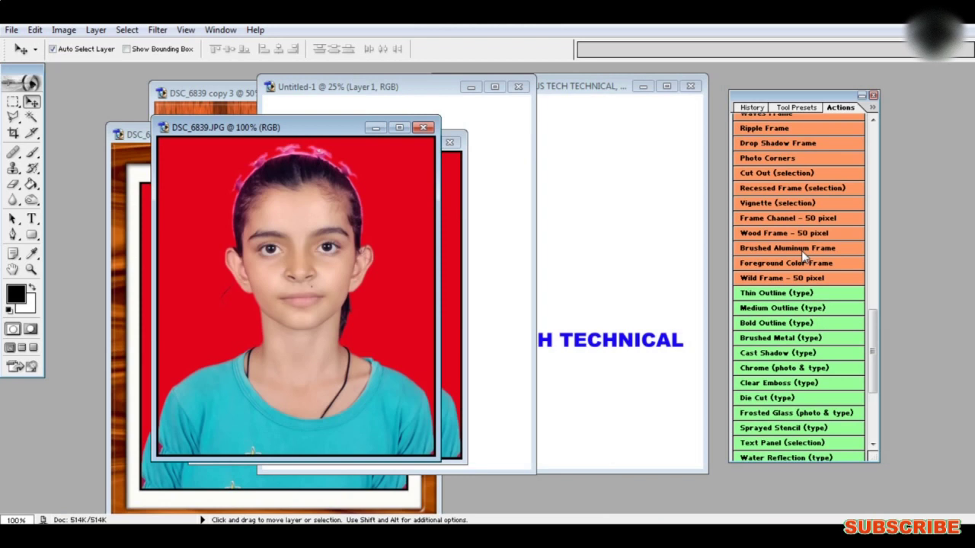
Load the PassPort Photo-8 action set from the Photoshop Actions folder and bring its actions into view.
left_click(873, 111)
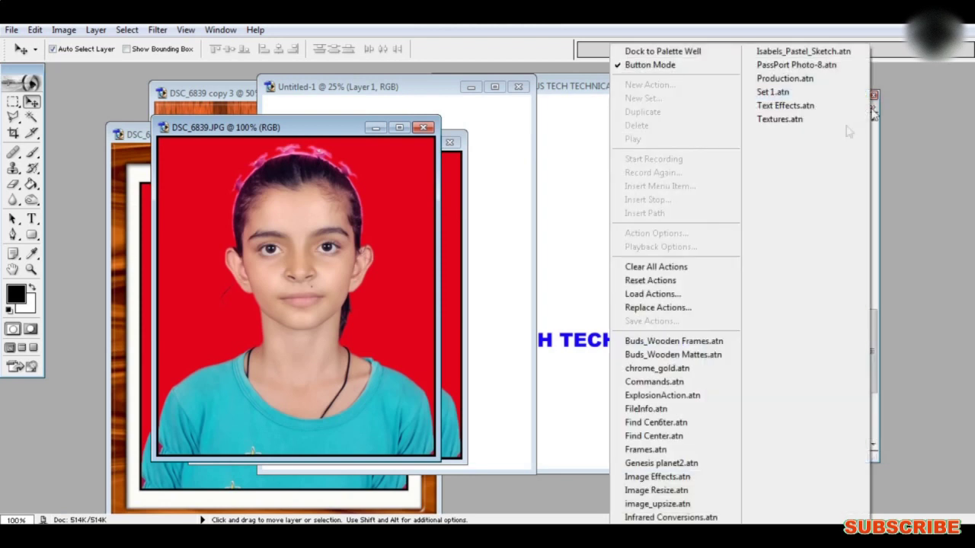
left_click(656, 296)
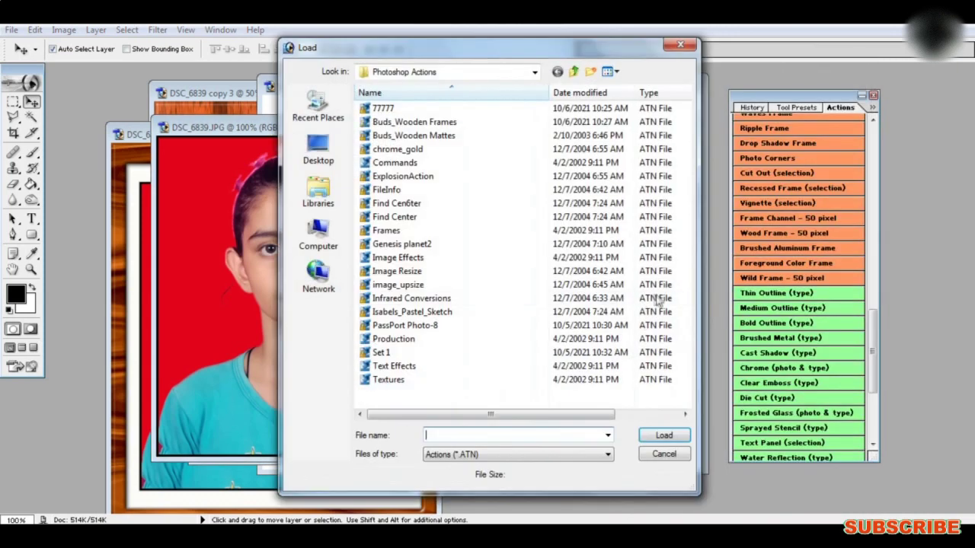
left_click(418, 326)
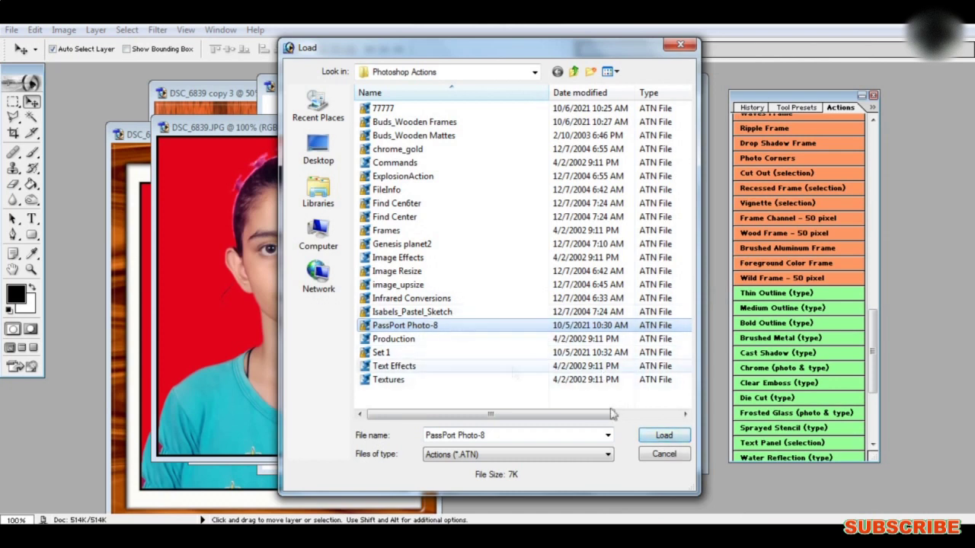
left_click(673, 439)
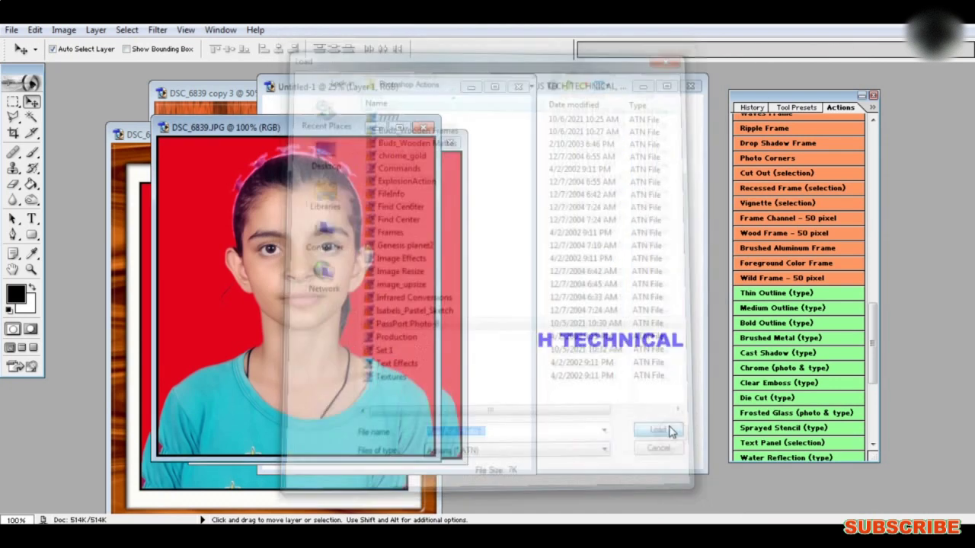
left_click_drag(874, 330, 875, 408)
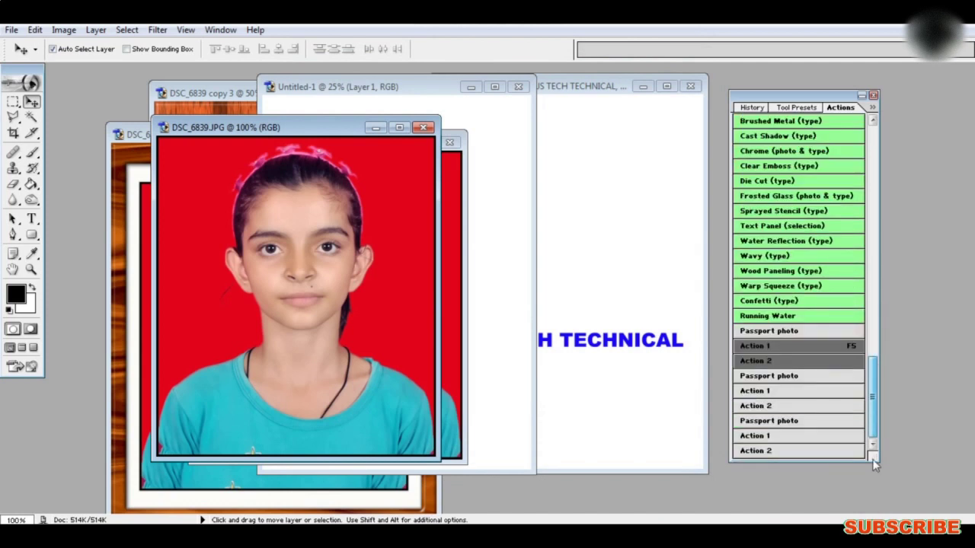
Run the last Passport photo action on the portrait, continuing past the unavailable Copy command, and reposition the Untitled-2 window.
left_click(778, 425)
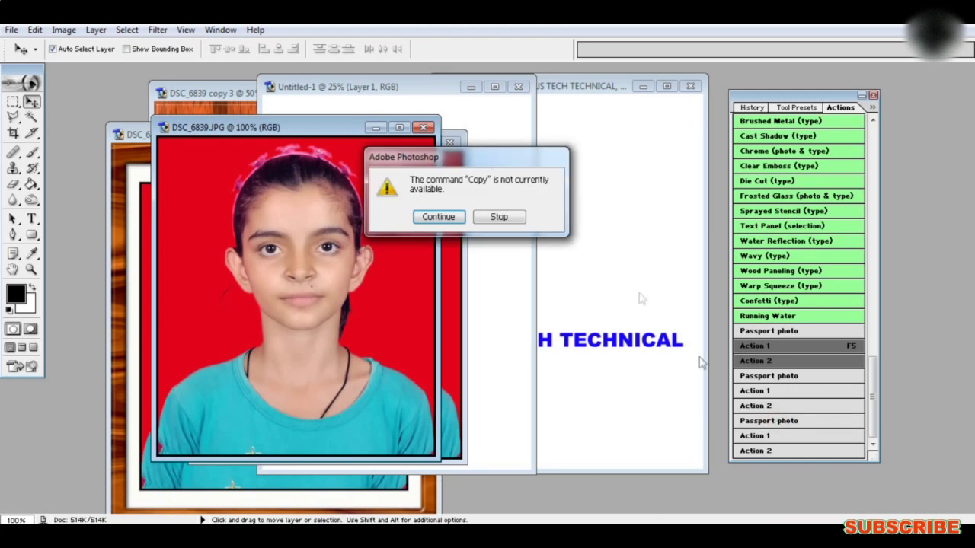
left_click(439, 217)
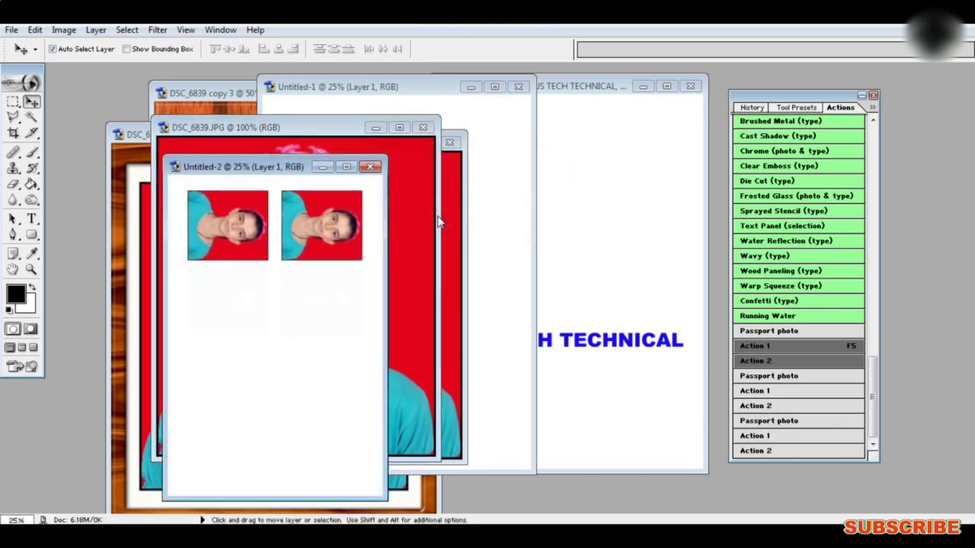
left_click_drag(278, 172, 387, 116)
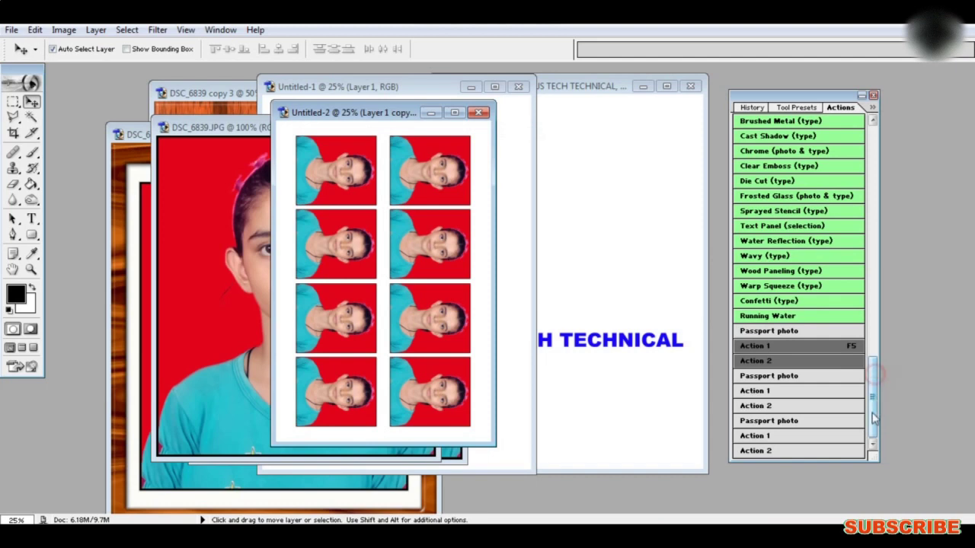
left_click_drag(875, 403, 876, 289)
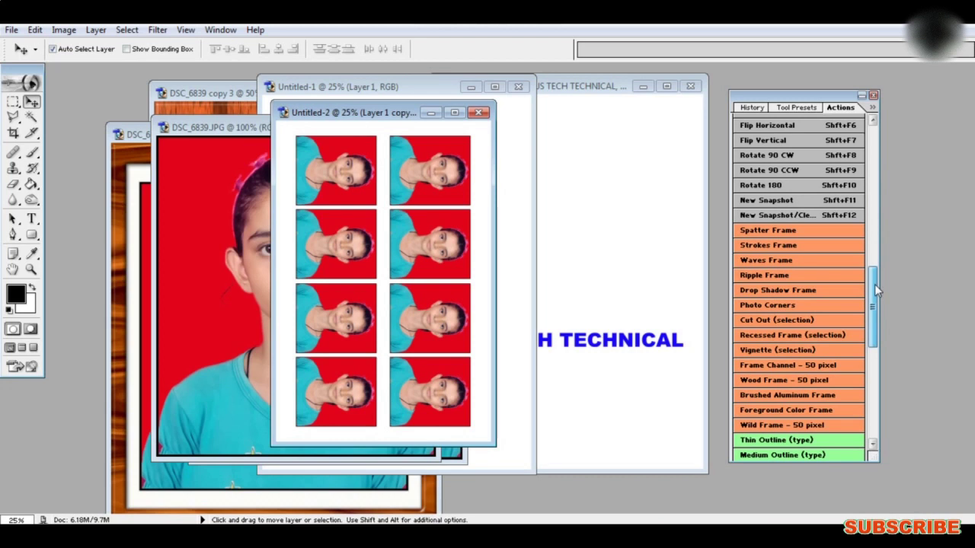
left_click_drag(874, 284, 874, 137)
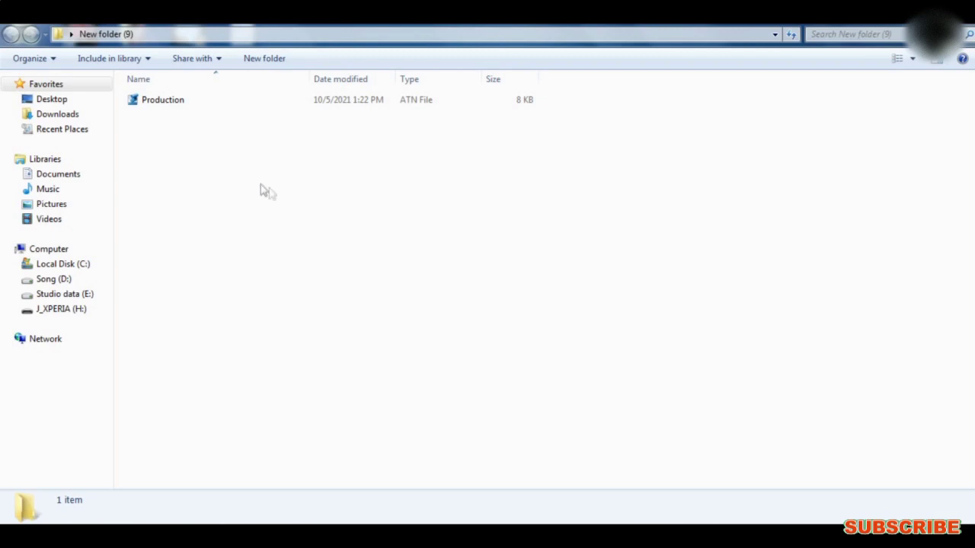
Copy the Production action file from New folder (9) in Windows Explorer.
right_click(165, 103)
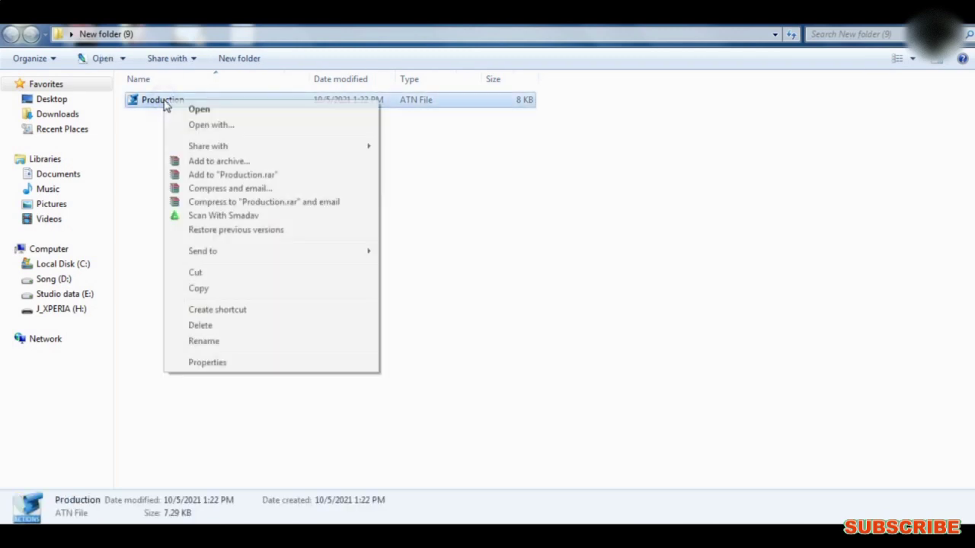
left_click(212, 294)
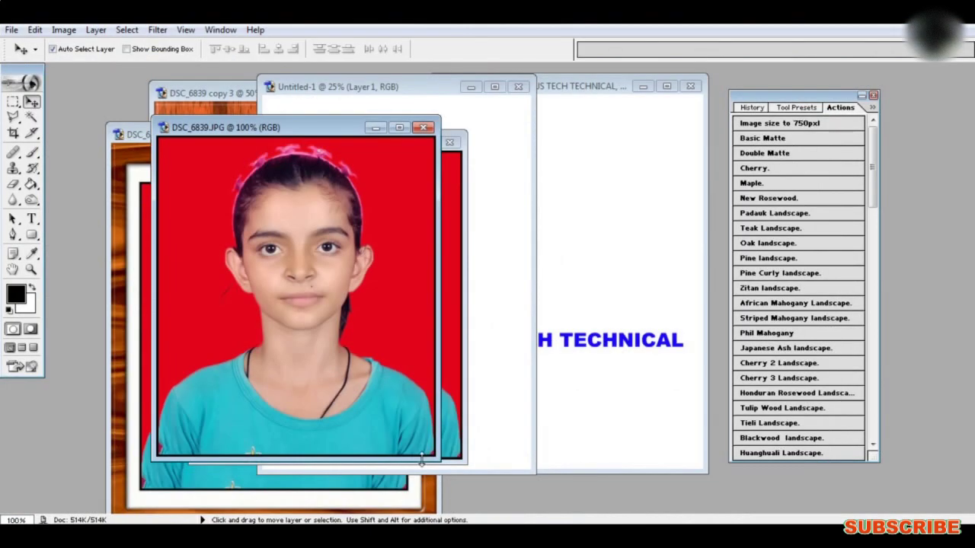
Paste the copied Production action file into the Photoshop Actions folder of the Load dialog, replacing the existing file.
left_click(872, 111)
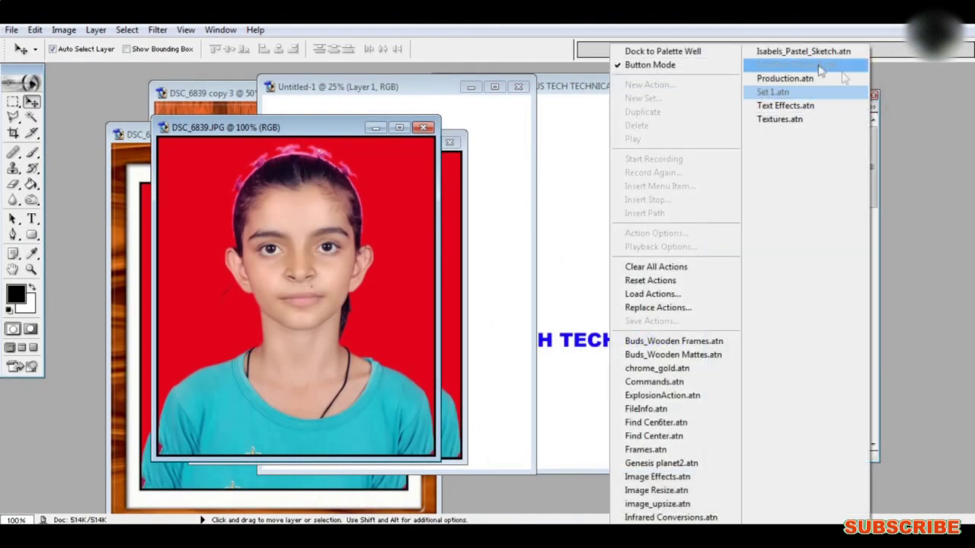
left_click(658, 296)
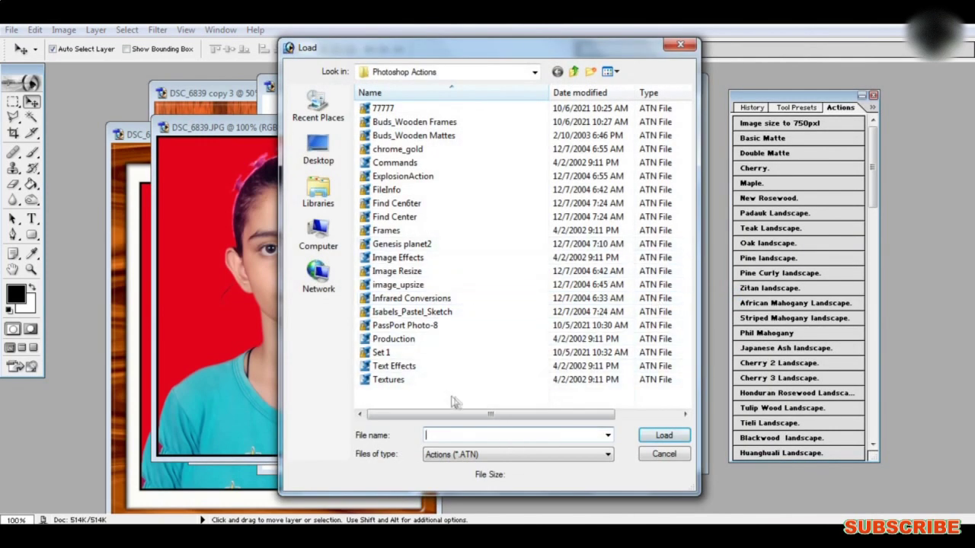
right_click(447, 398)
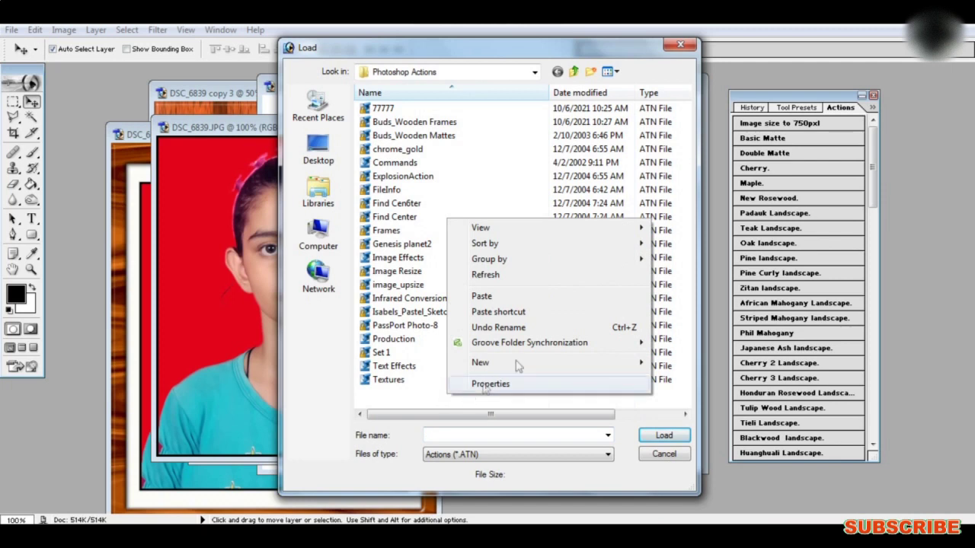
left_click(482, 297)
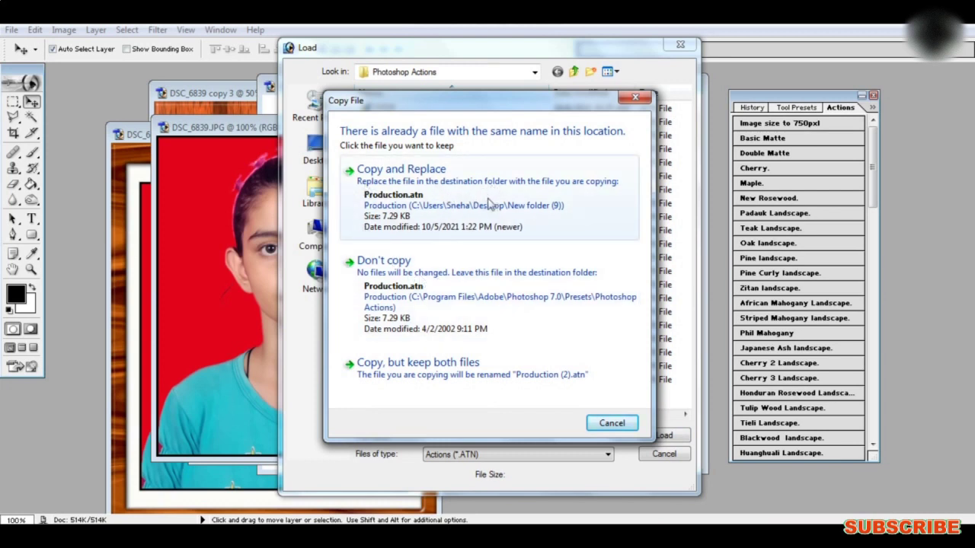
left_click(446, 198)
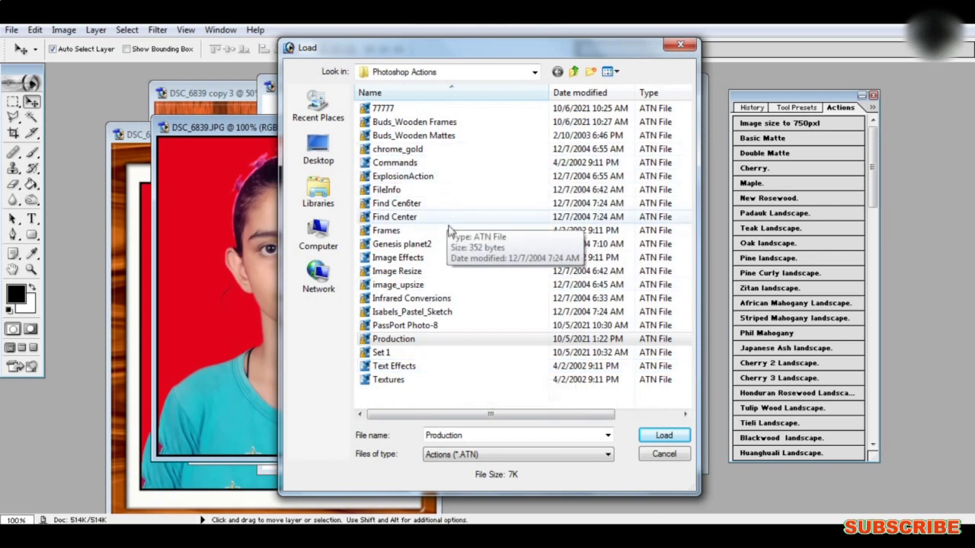
Load the Find Center action set, run Find Centre of Canvas on the portrait, and move the guides to cross near the mouth.
double_click(409, 219)
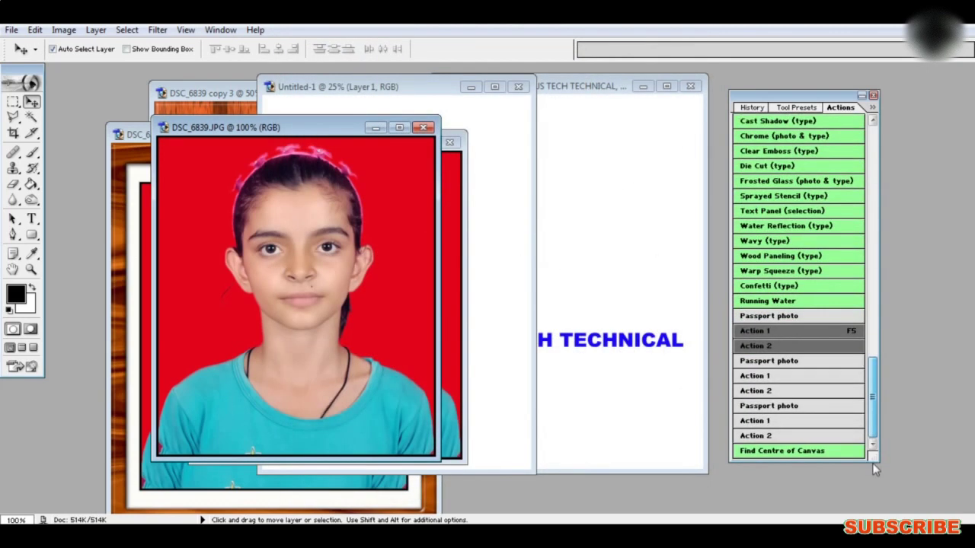
left_click(784, 454)
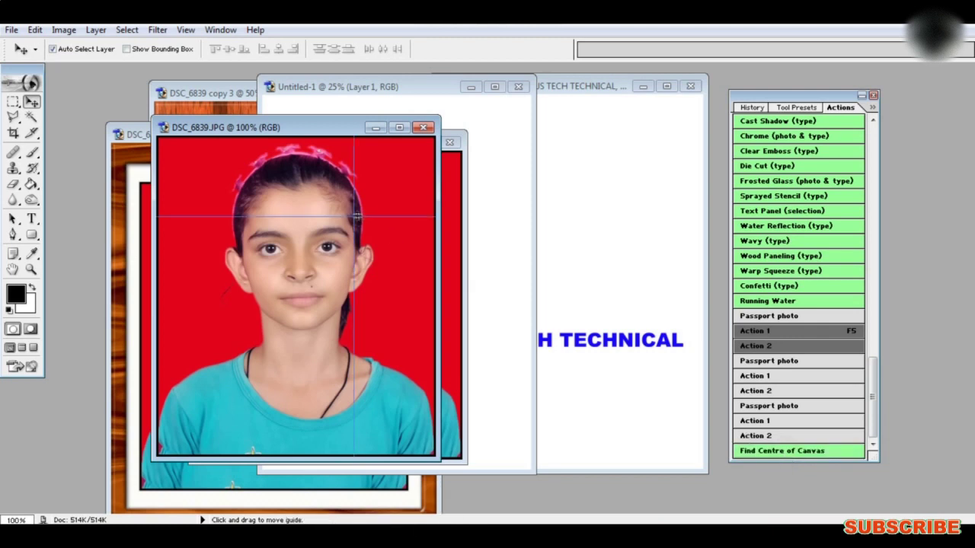
left_click_drag(301, 241, 299, 309)
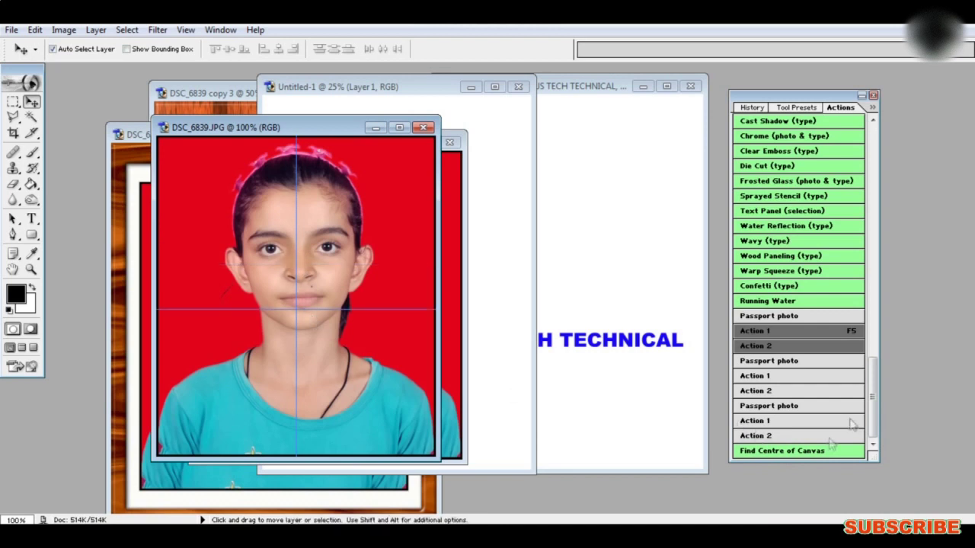
Load the Isabels_Pastel_Sketch action set from the Photoshop Actions folder and bring its actions into view.
left_click(872, 109)
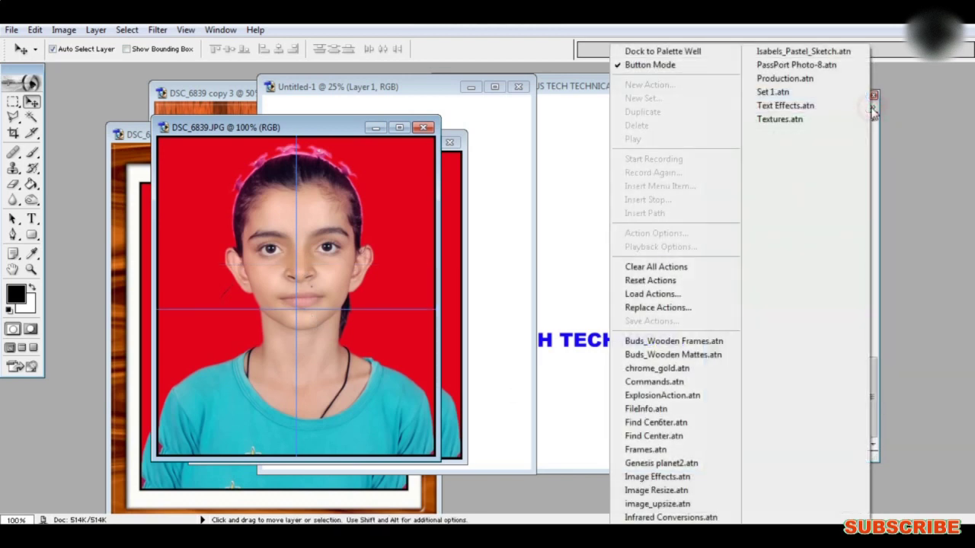
left_click(649, 294)
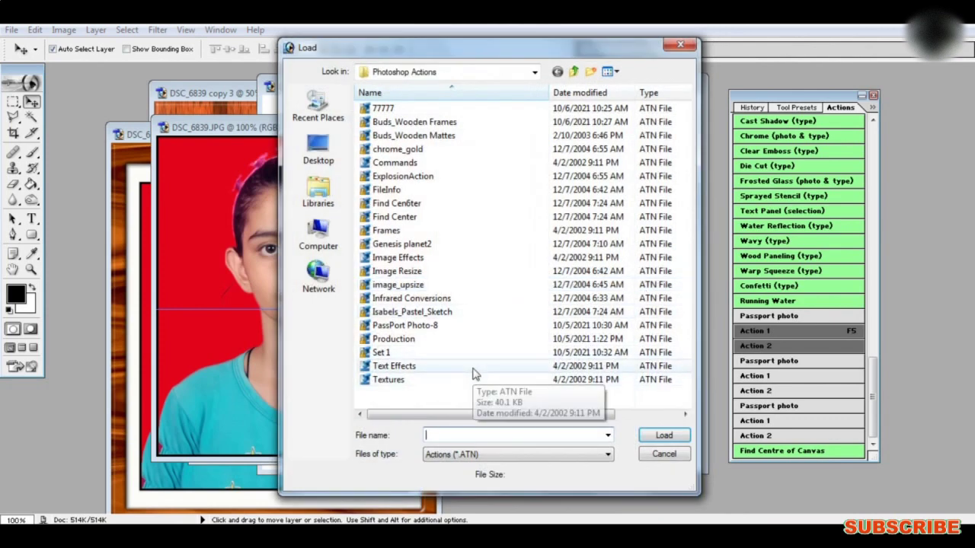
left_click(424, 313)
double_click(421, 313)
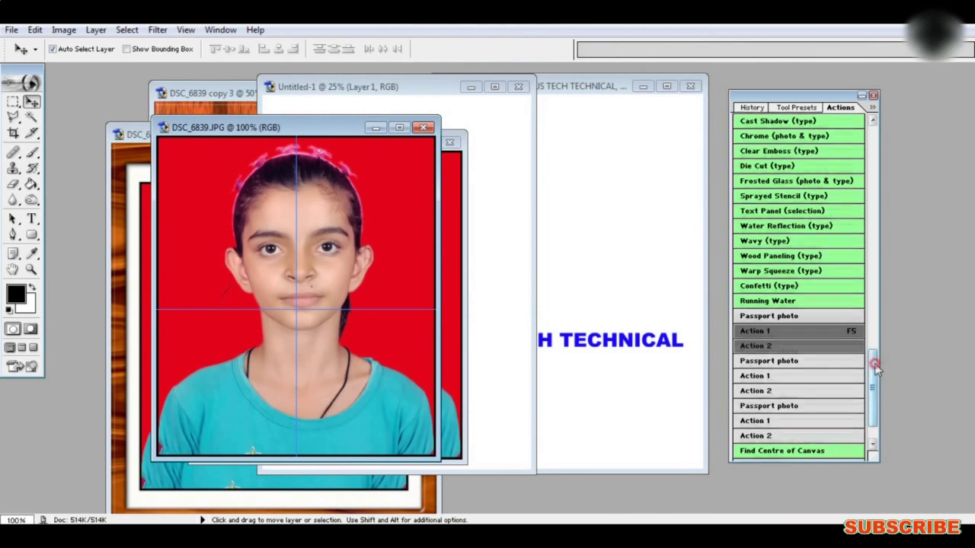
scroll(874, 364, "down", 1)
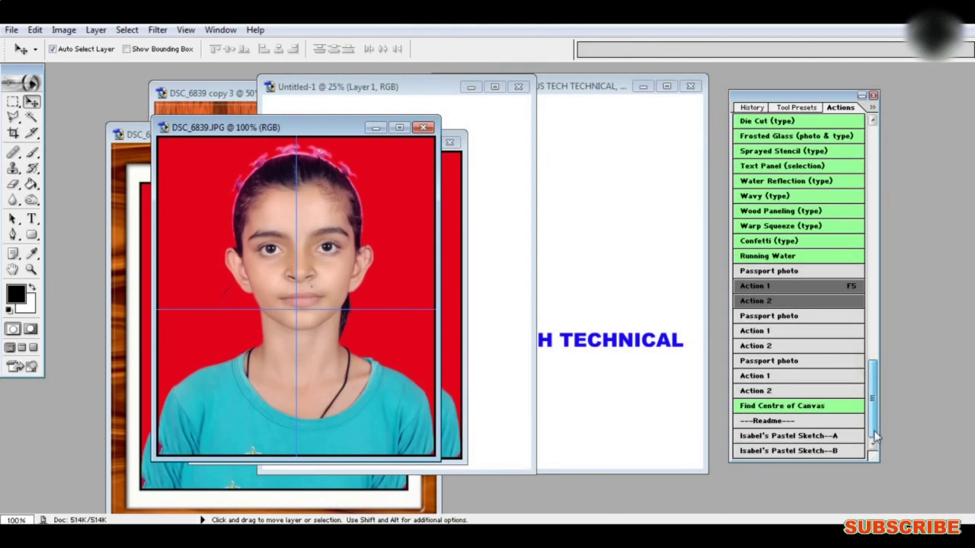
Run Isabel's Pastel Sketch--A on the portrait through the Threshold stage, stop at the layer mask pause, and close the sketch without saving.
left_click(775, 437)
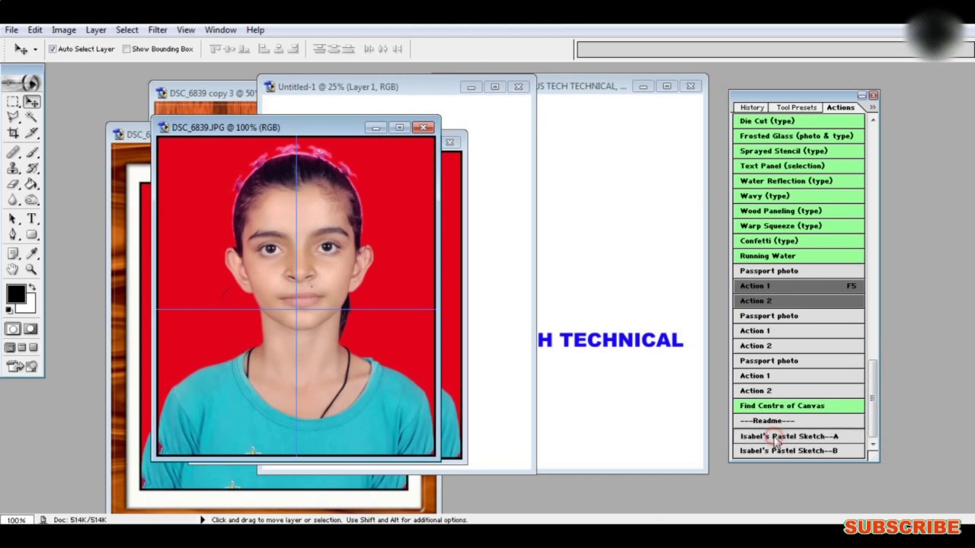
left_click(540, 259)
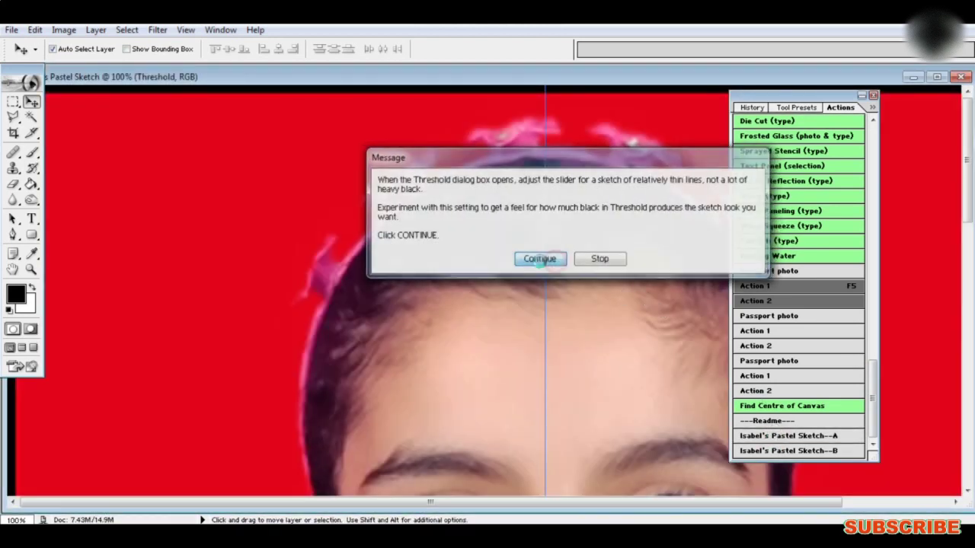
left_click(583, 234)
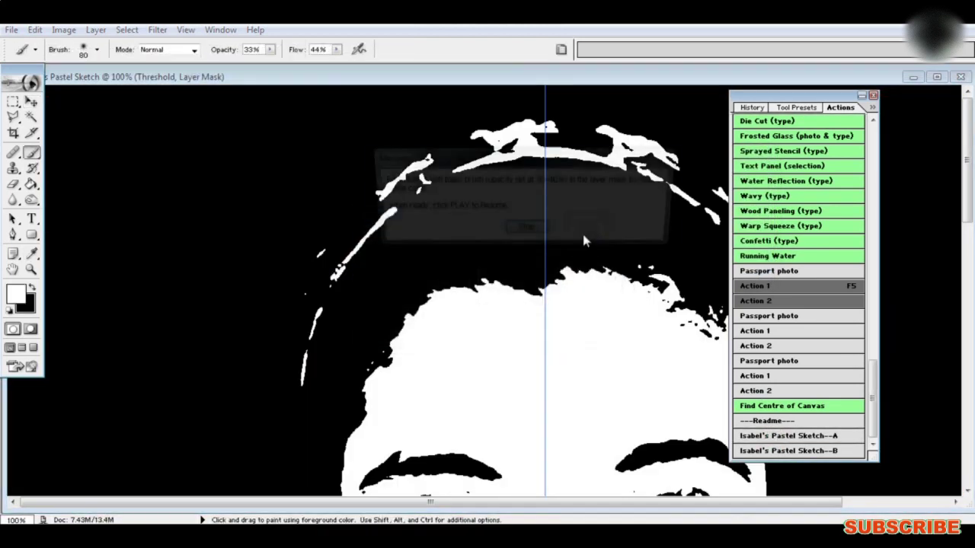
left_click(533, 230)
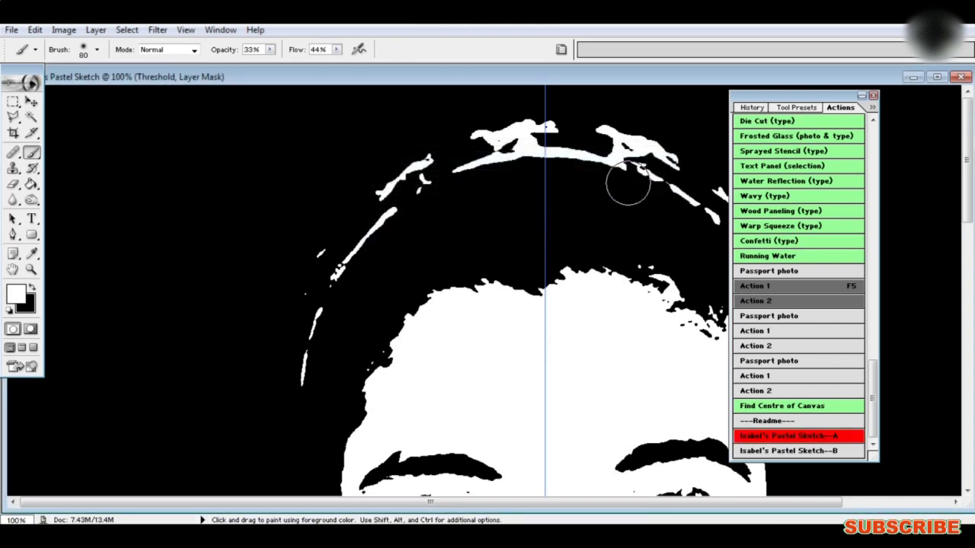
key("ctrl+minus")
key("ctrl+minus")
key("ctrl+minus")
key("ctrl+minus")
key("ctrl+minus")
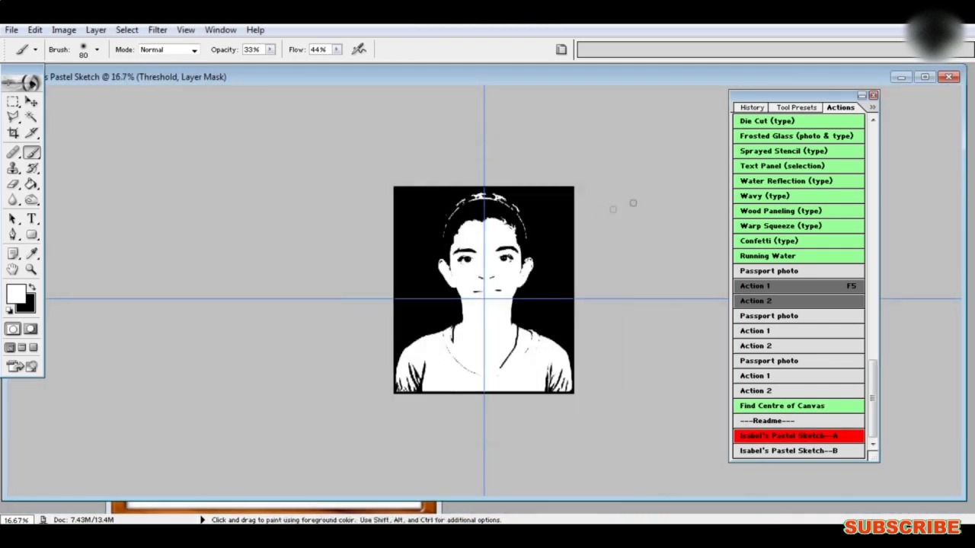
left_click(949, 78)
left_click(494, 216)
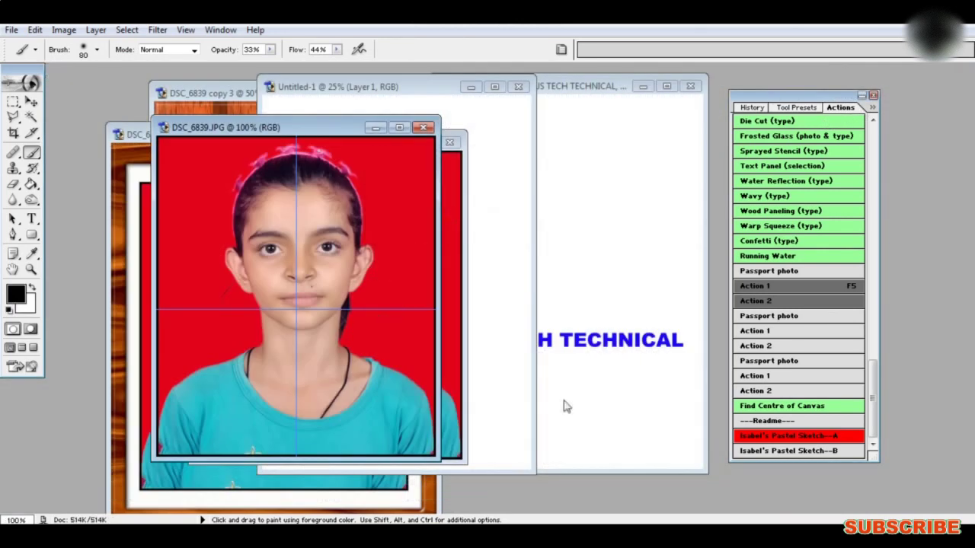
Run Isabel's Pastel Sketch--B on the portrait, accepting both Gaussian Blur stages, the first at 25 pixels, and close the sketch without saving.
left_click(808, 454)
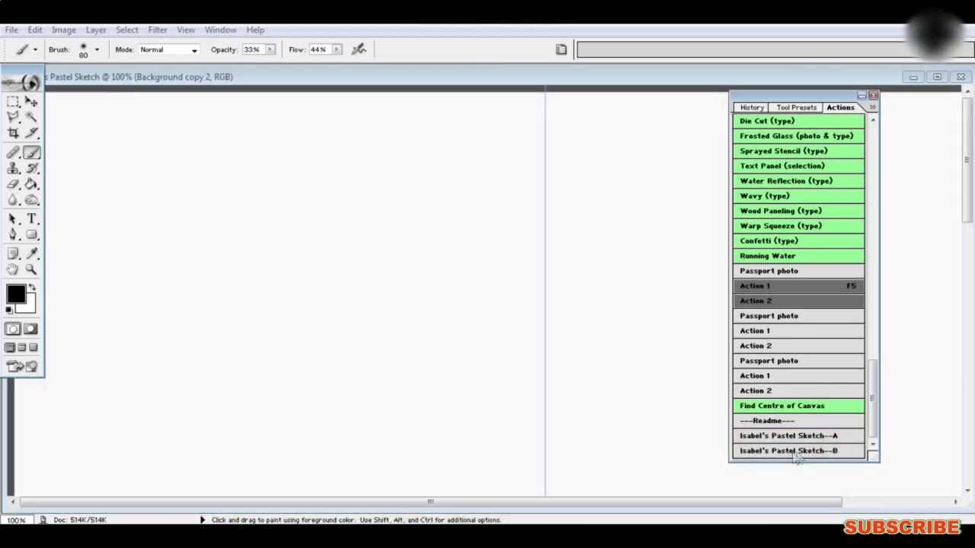
left_click(507, 239)
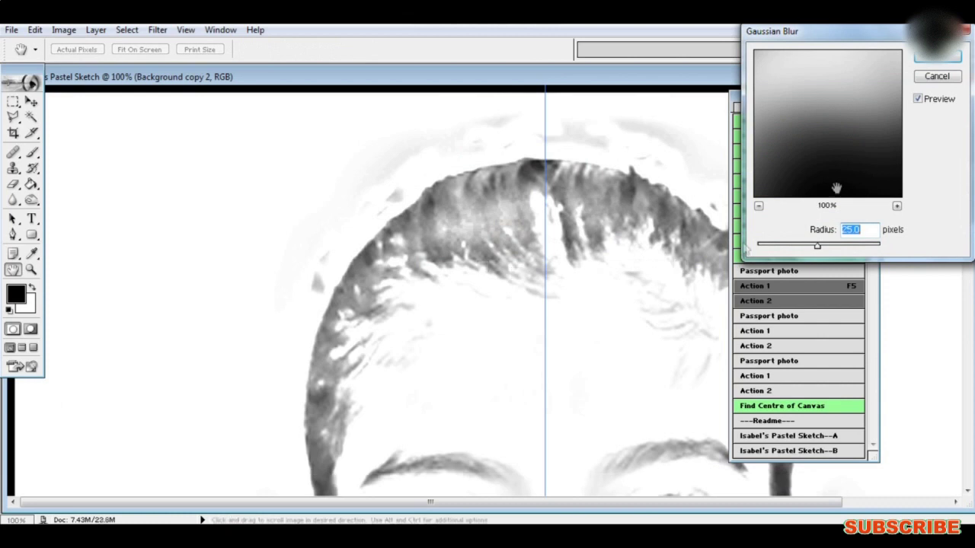
left_click(939, 60)
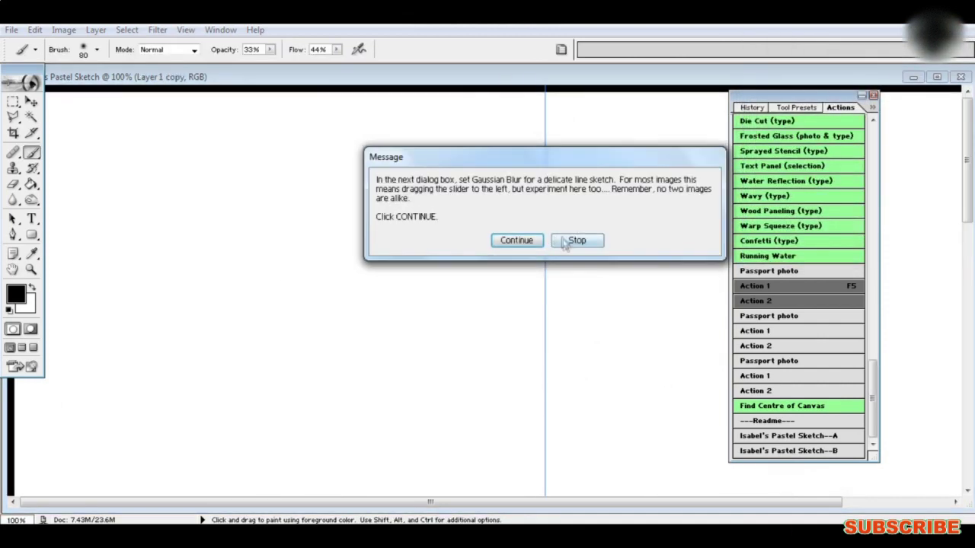
left_click(515, 244)
left_click(937, 59)
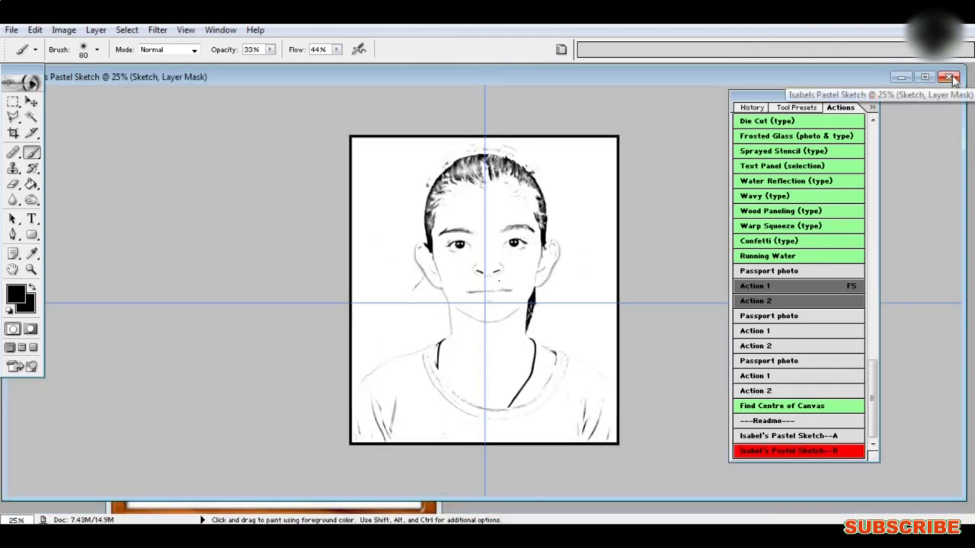
left_click(949, 77)
left_click(493, 216)
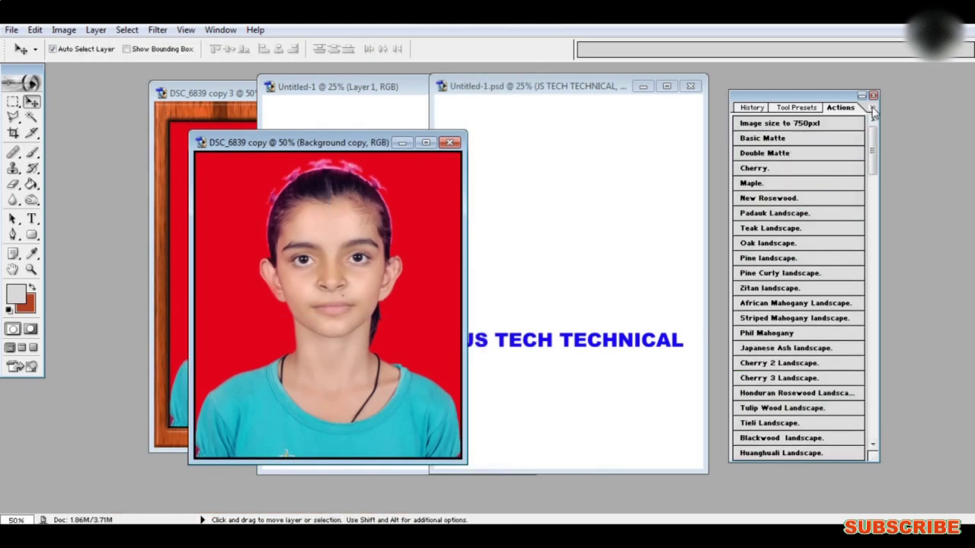
Load the image_upsize action set from the Photoshop Actions folder and bring its actions into view.
left_click(873, 107)
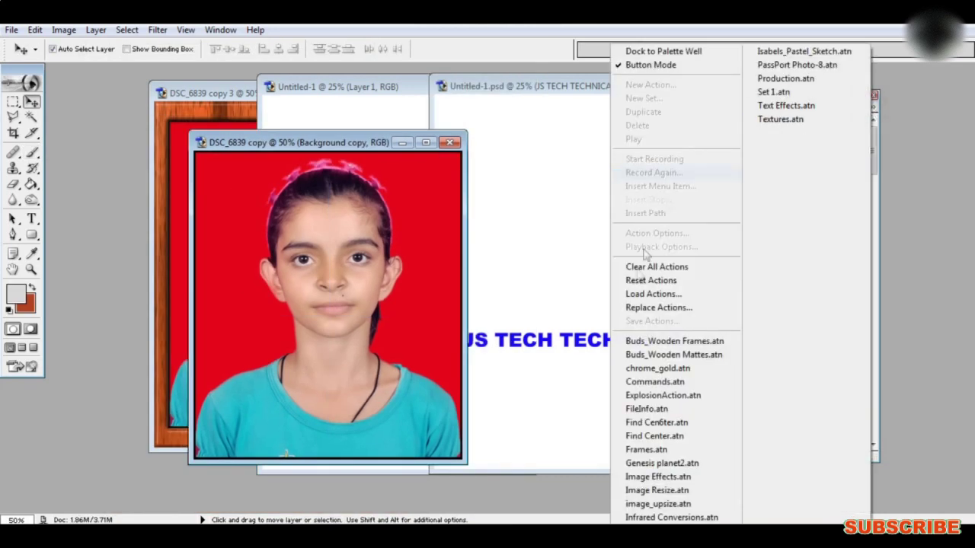
left_click(649, 295)
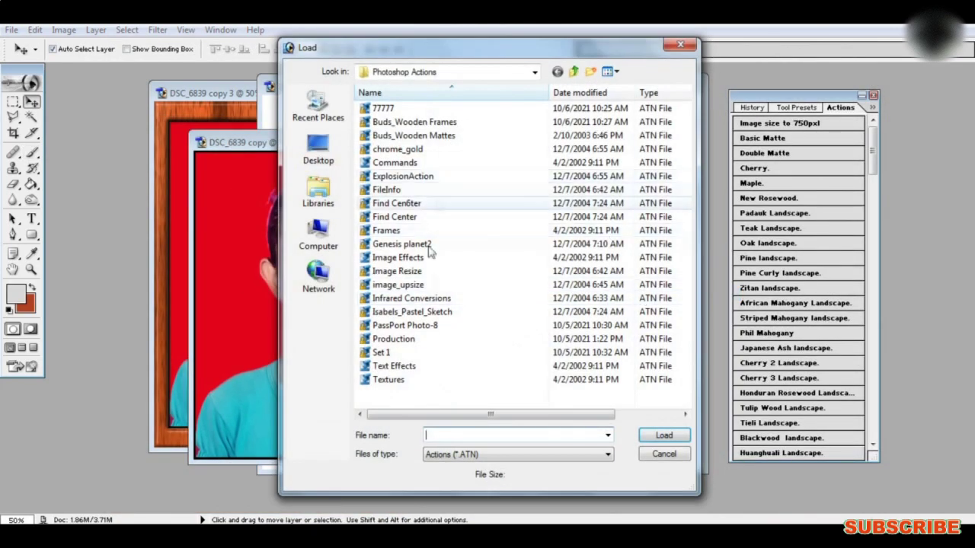
left_click(415, 287)
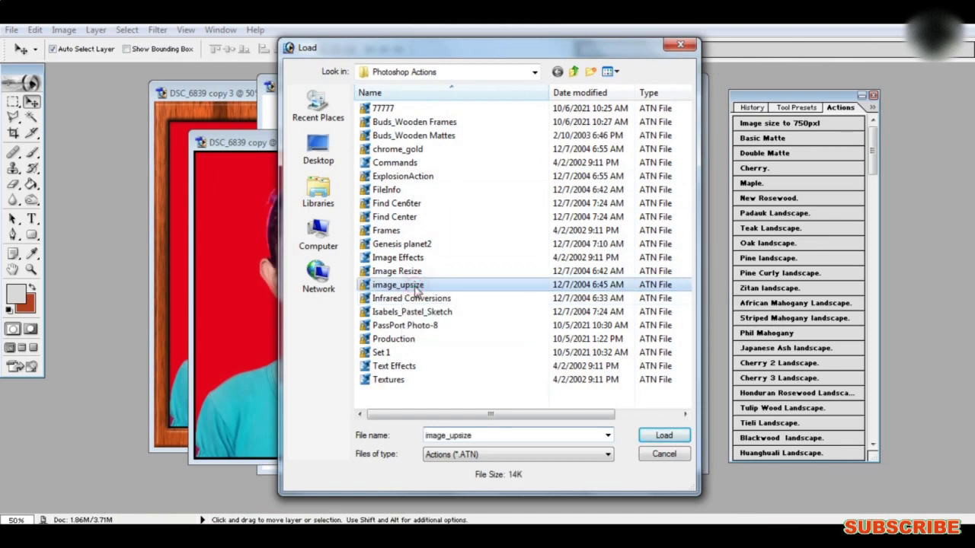
left_click(664, 435)
left_click_drag(875, 144, 873, 404)
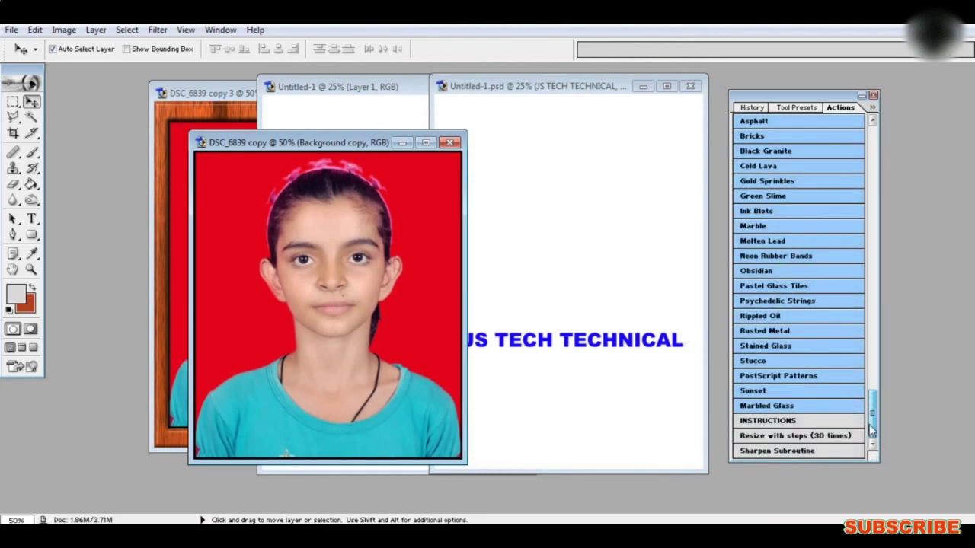
Run Resize with stops (30 times) on DSC_6839 copy, accepting 2.5 by 2.883 inches at 300 pixels/inch and continuing past the sharpening message.
left_click(778, 438)
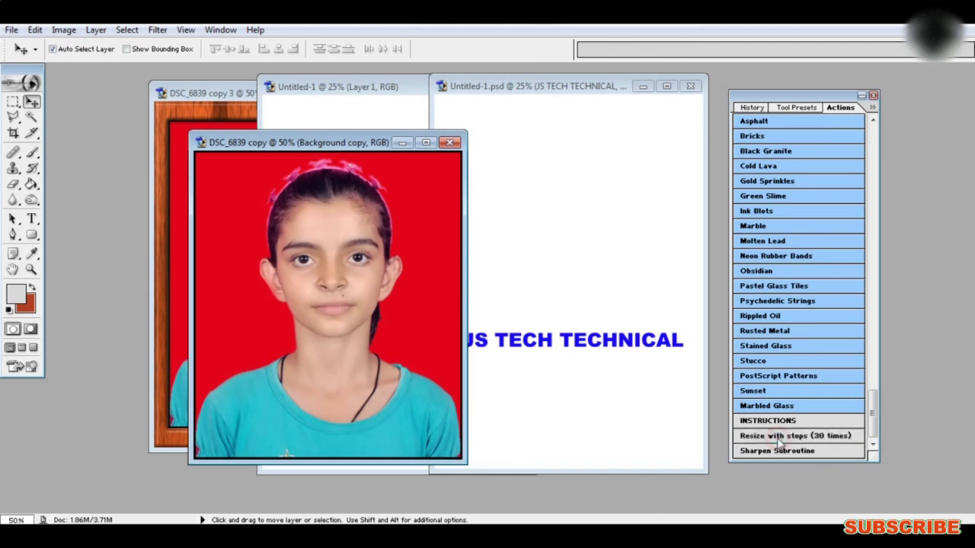
left_click(517, 243)
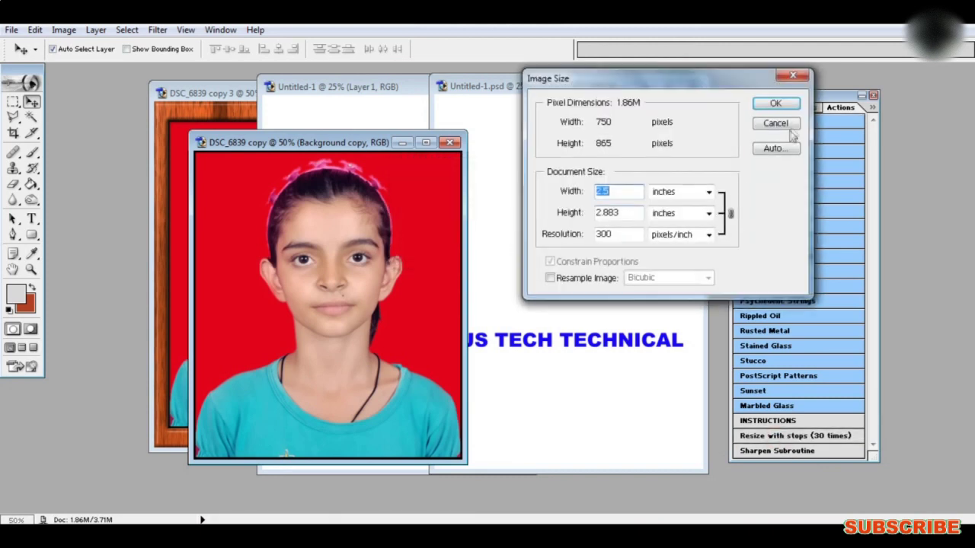
left_click(775, 101)
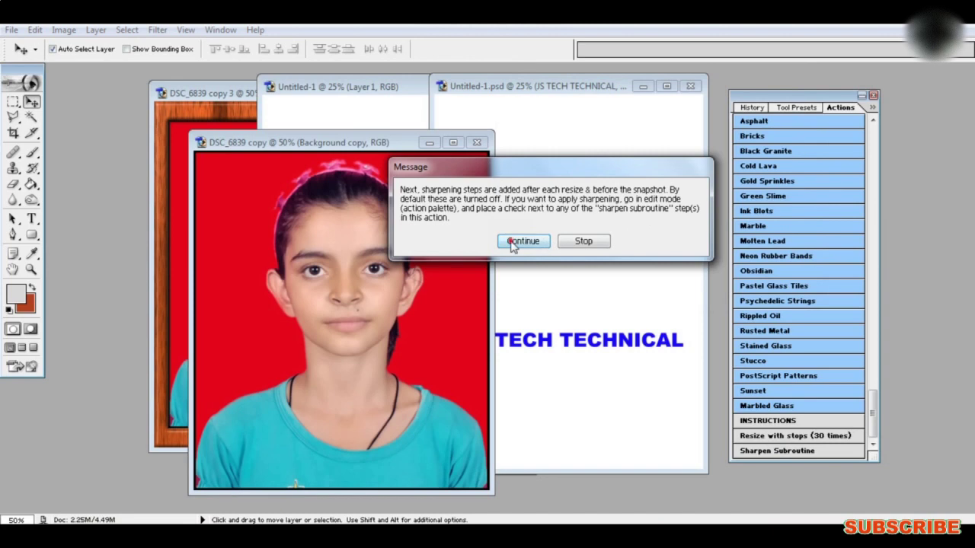
left_click(522, 240)
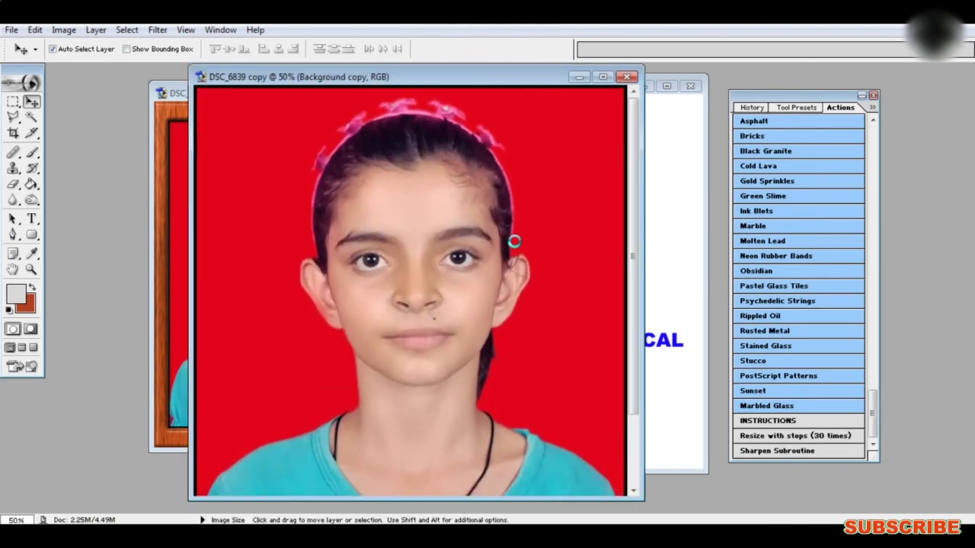